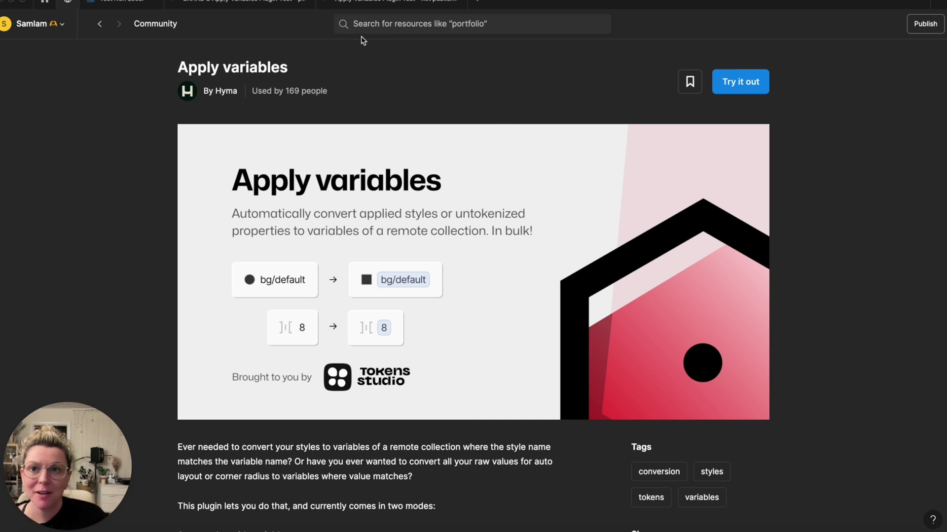
# - Switch to the Apply Variables Plugin Test file and view the poster, Swap styles and Apply matching variables slides
pyautogui.click(400, 2)
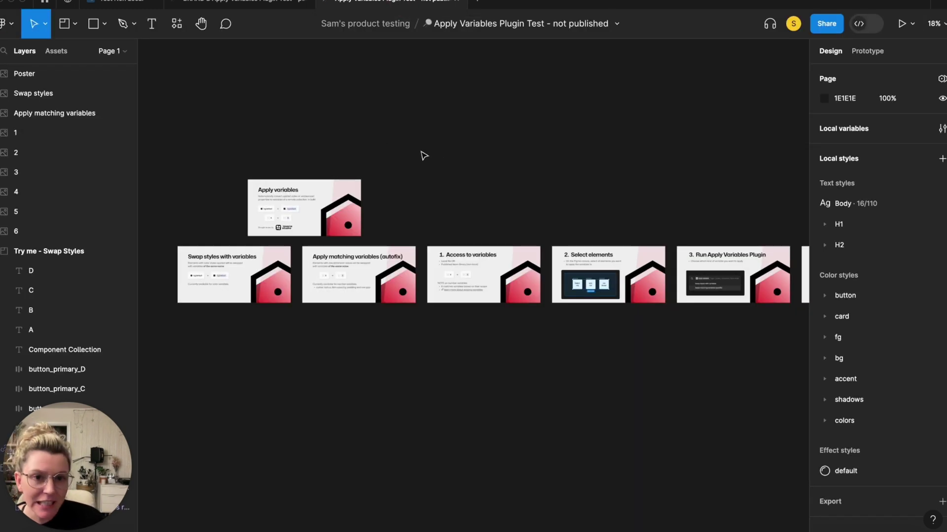
pyautogui.hscroll(-3, 427, 173)
pyautogui.scroll(-2, 427, 173)
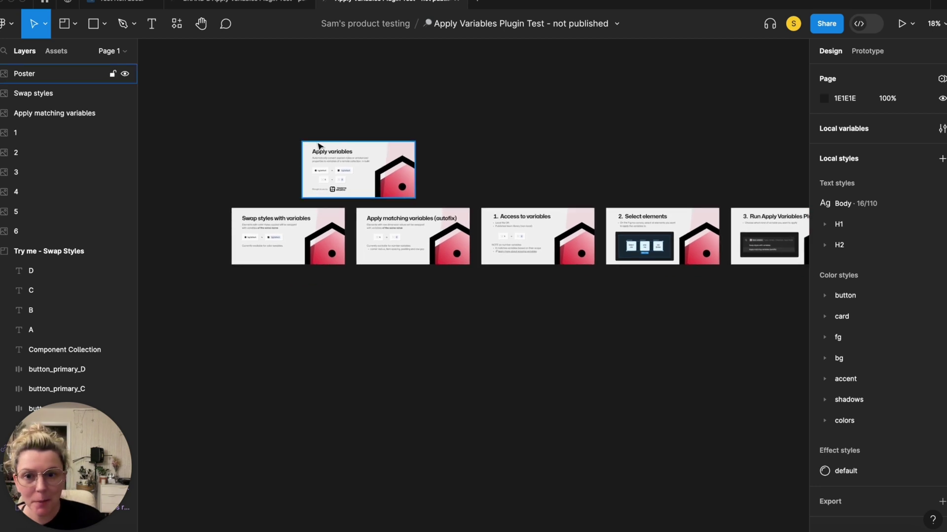
pyautogui.scroll(5, 273, 162)
pyautogui.scroll(3, 275, 174)
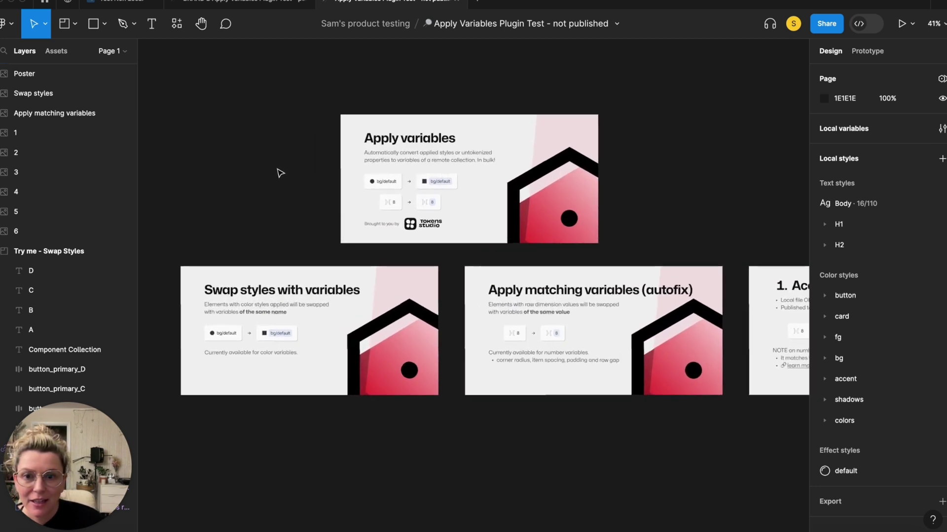
pyautogui.scroll(-3, 271, 184)
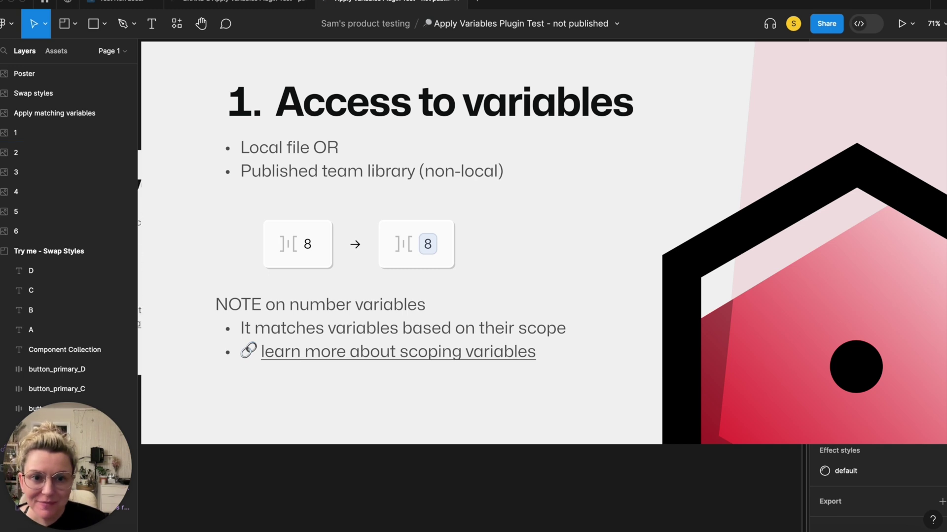
# - Read through the numbered instruction slides, from accessing variables to where to apply them
pyautogui.press('n')
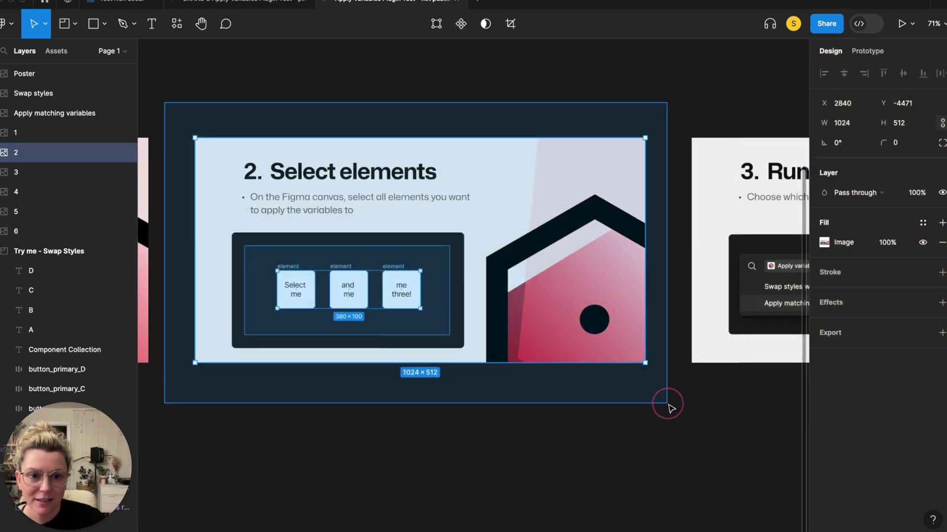
pyautogui.press('n')
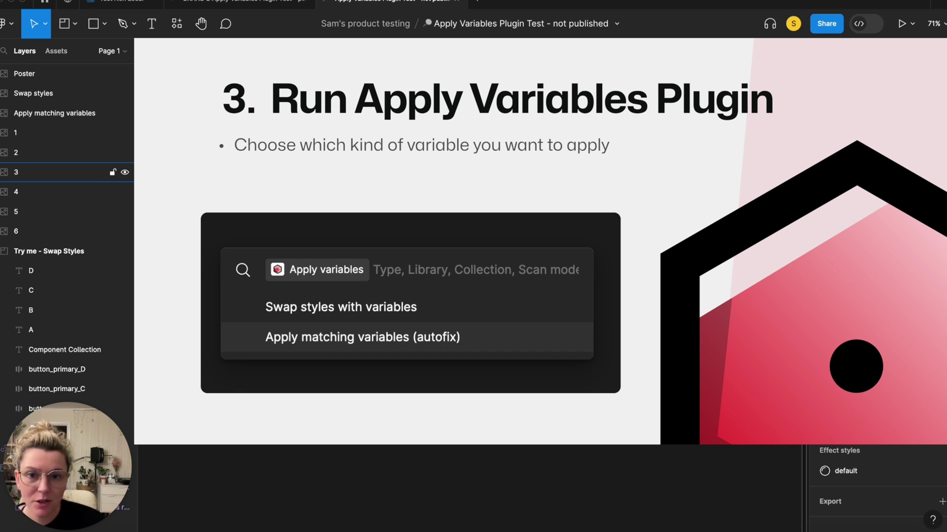
pyautogui.press('n')
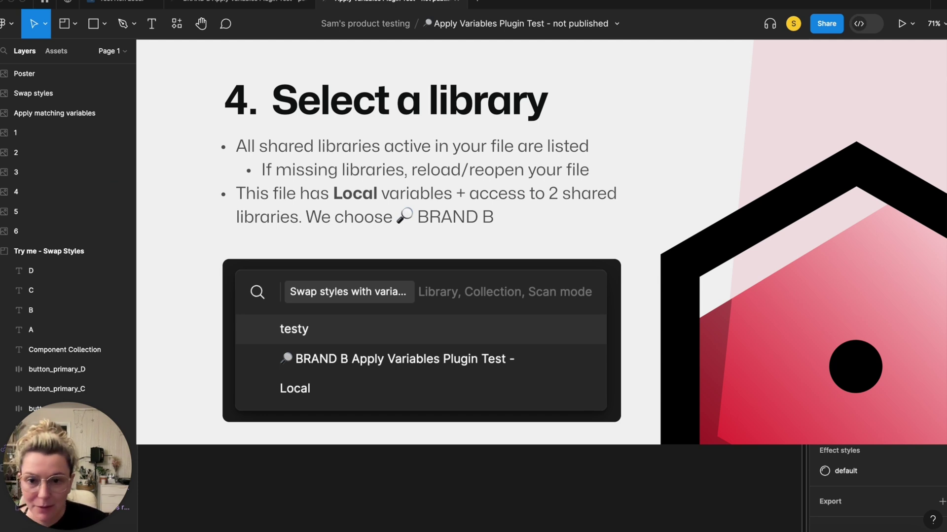
pyautogui.press('n')
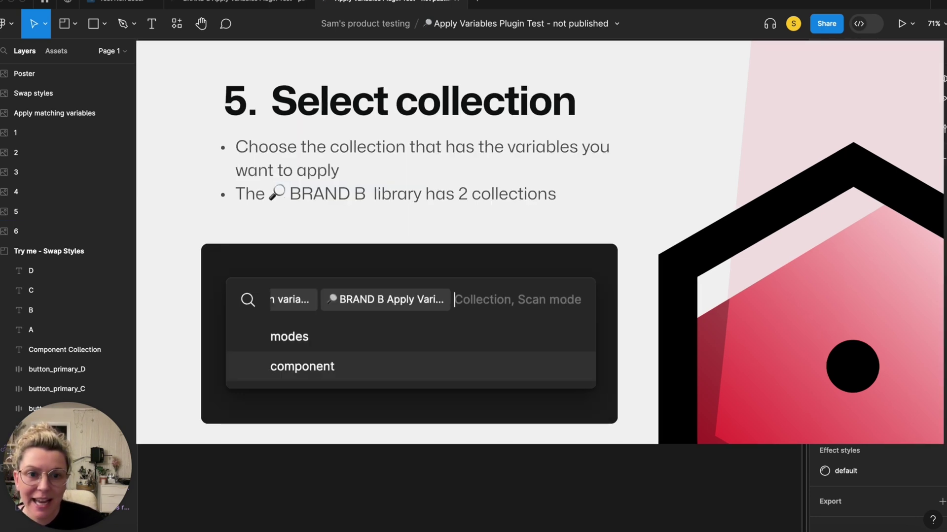
pyautogui.press('n')
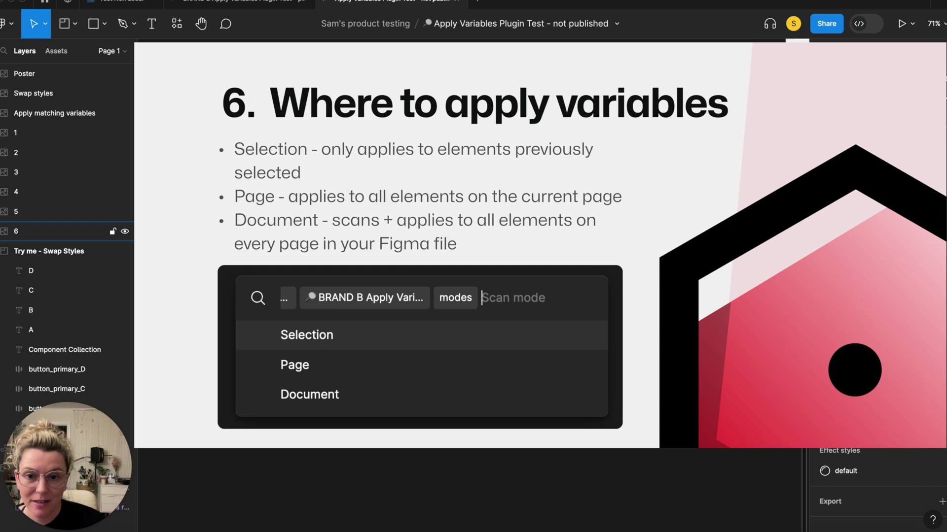
# - Open the Apply variables community page from the link card beside the Try me - Swap Styles section and save the plugin
pyautogui.scroll(-5, 418, 97)
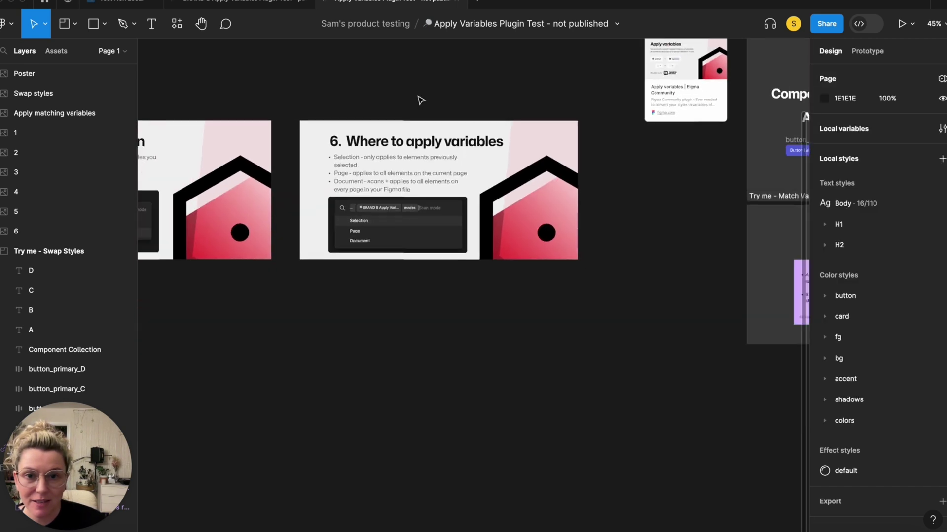
pyautogui.hscroll(-2, 423, 100)
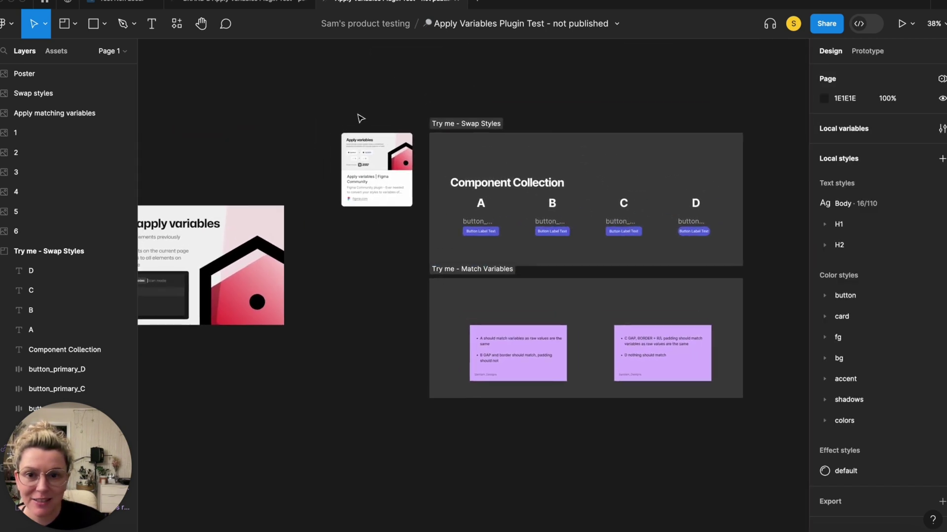
pyautogui.scroll(4, 362, 122)
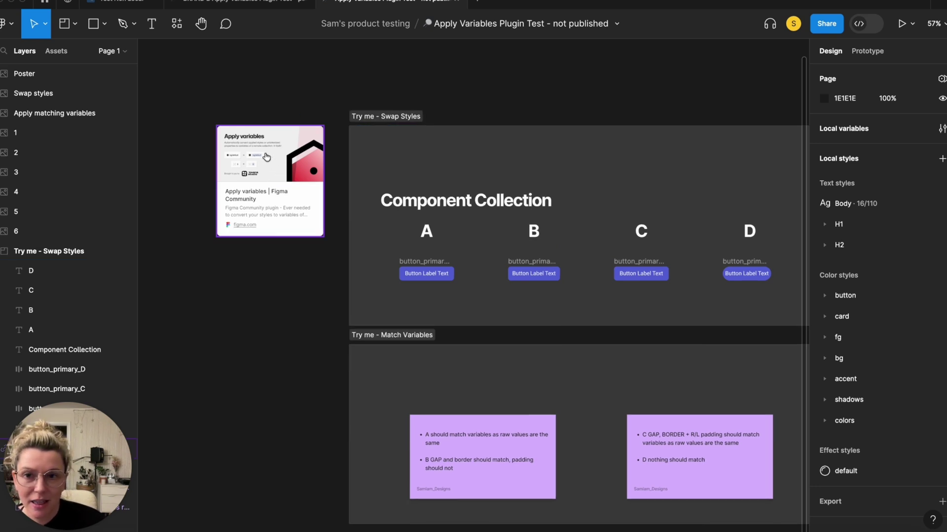
pyautogui.click(269, 168)
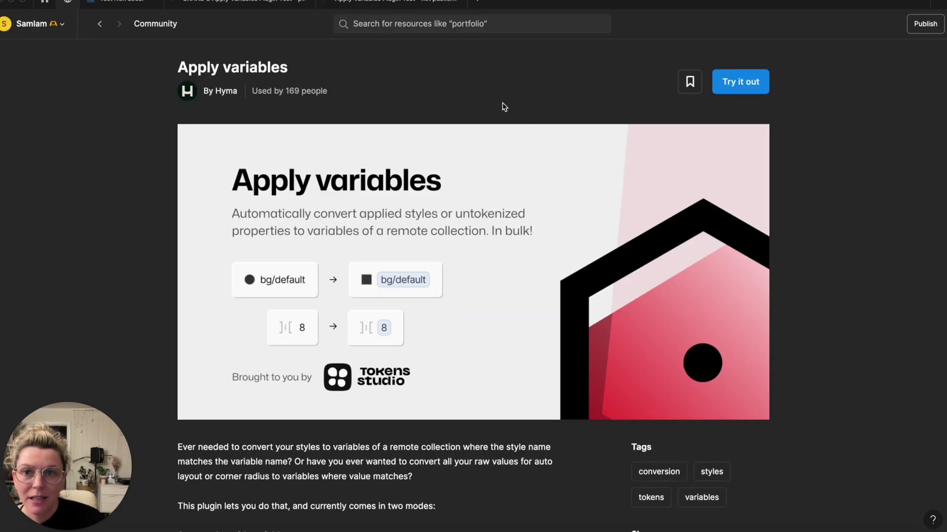
pyautogui.click(690, 81)
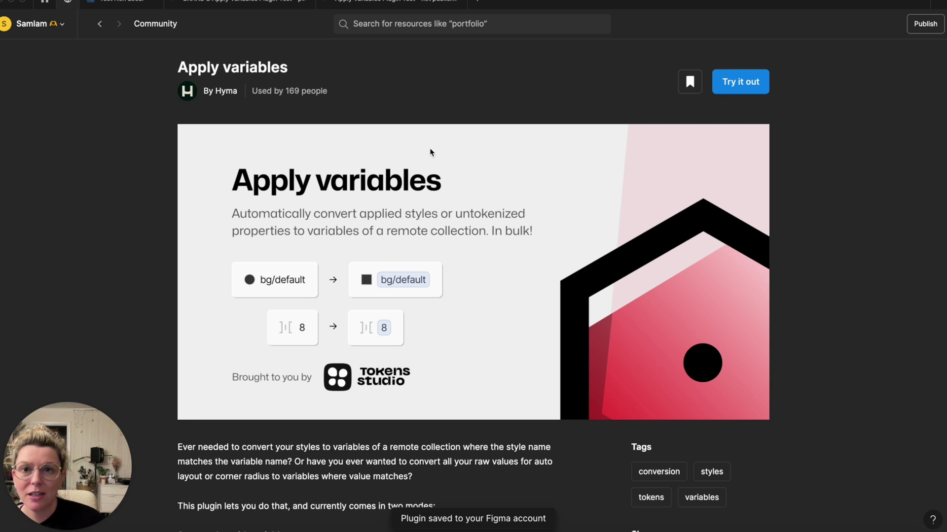
# - Return to the Apply Variables Plugin Test file and check the saved and recent plugins for Apply variables
pyautogui.click(403, 3)
pyautogui.hscroll(3, 417, 138)
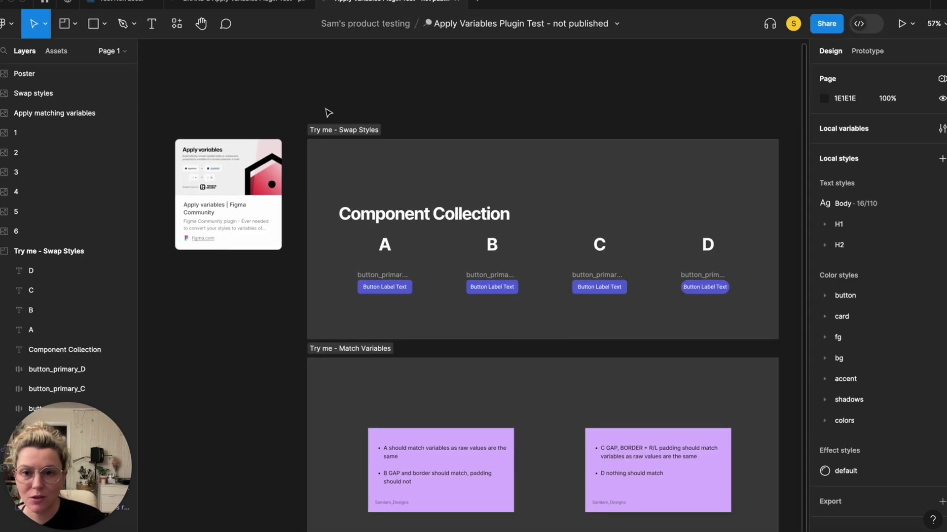
pyautogui.click(178, 26)
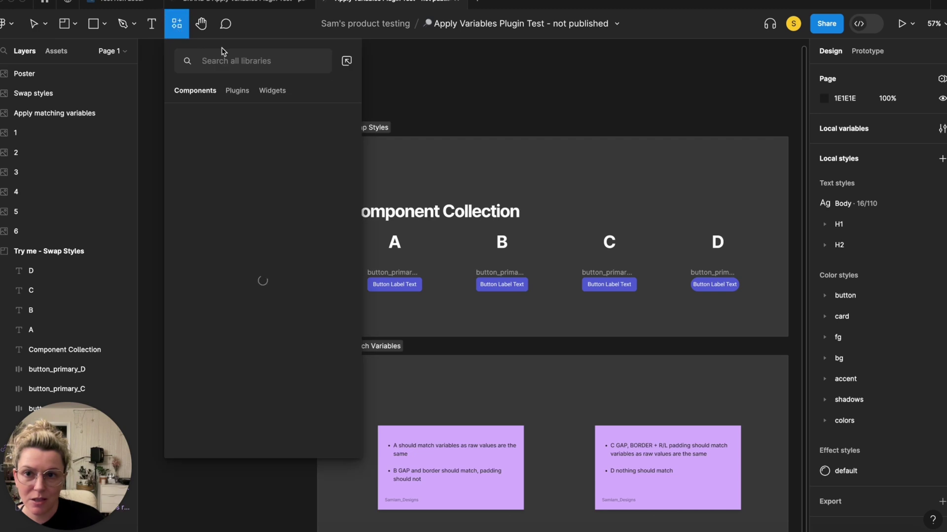
pyautogui.click(242, 98)
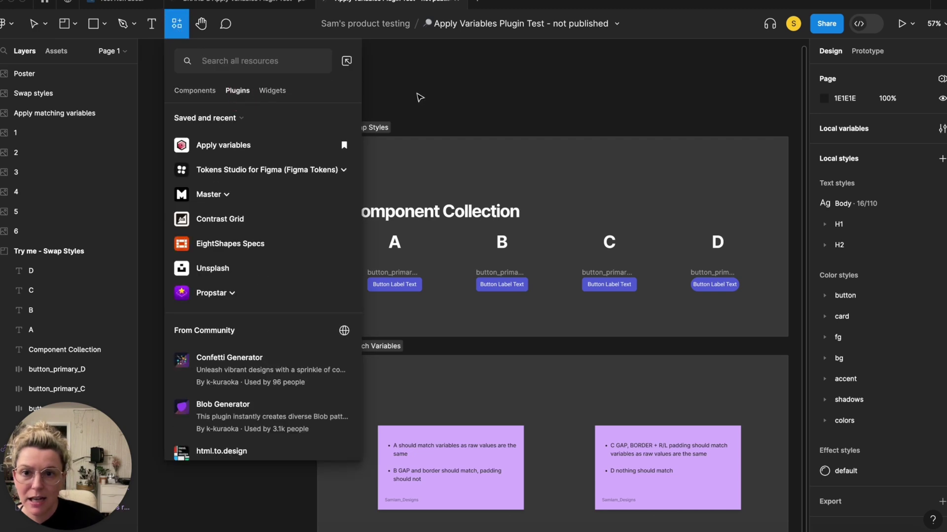
pyautogui.click(370, 102)
pyautogui.hscroll(2, 355, 99)
pyautogui.scroll(1, 355, 94)
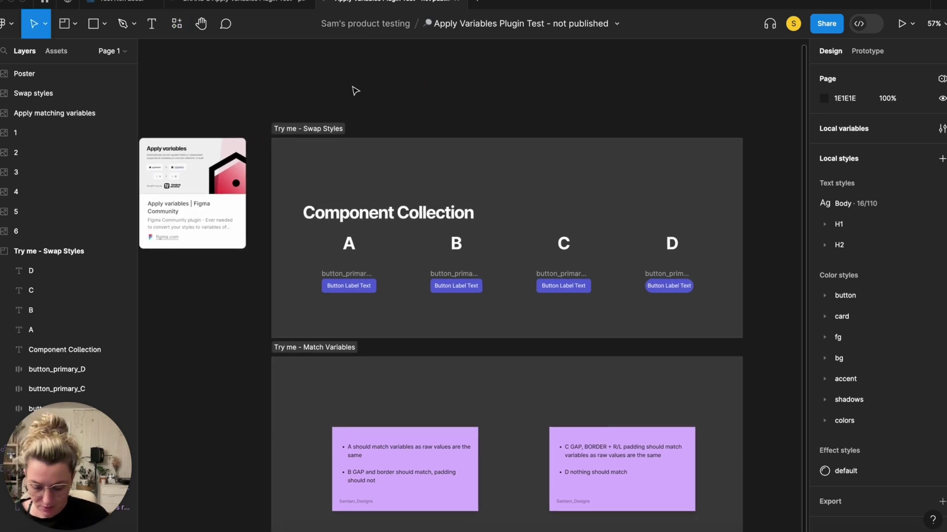
# - Search the commands for "app" to locate the Apply variables plugin
pyautogui.press('super+p')
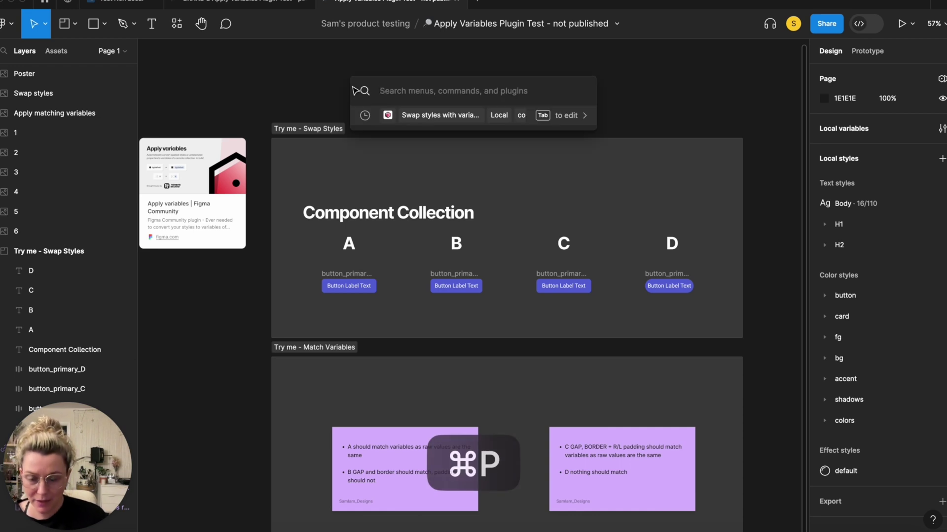
pyautogui.write('app')
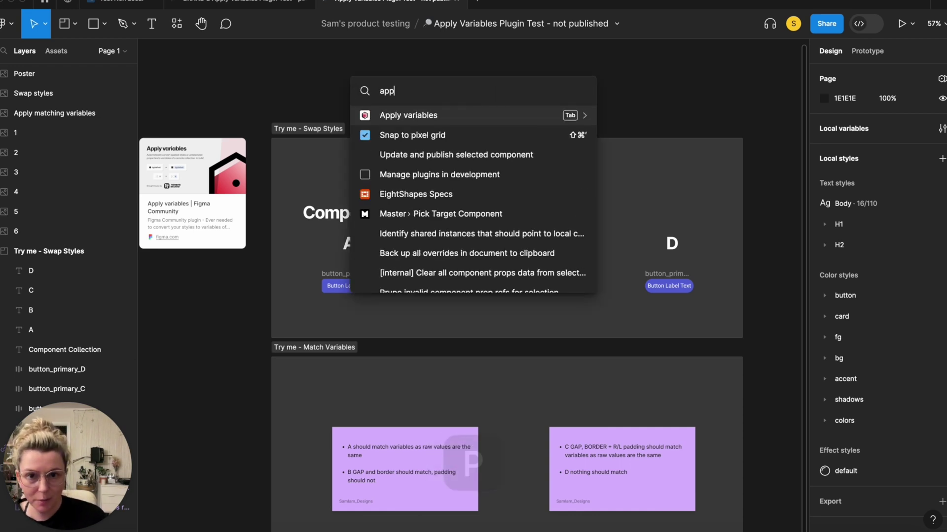
pyautogui.press('Return')
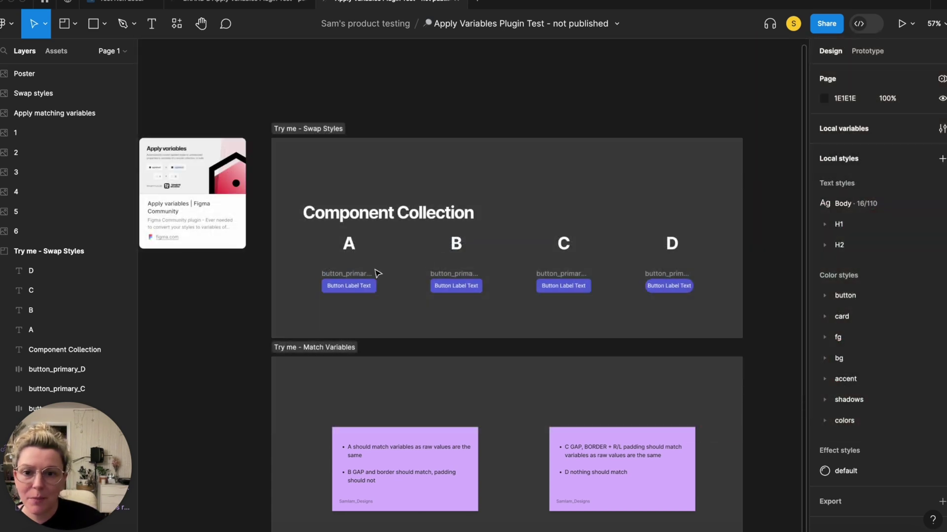
# - Select buttons A and B in the Swap Styles section, inspect their applied color styles and clear the selection
pyautogui.click(302, 264)
pyautogui.moveTo(312, 265); pyautogui.dragTo(504, 327)
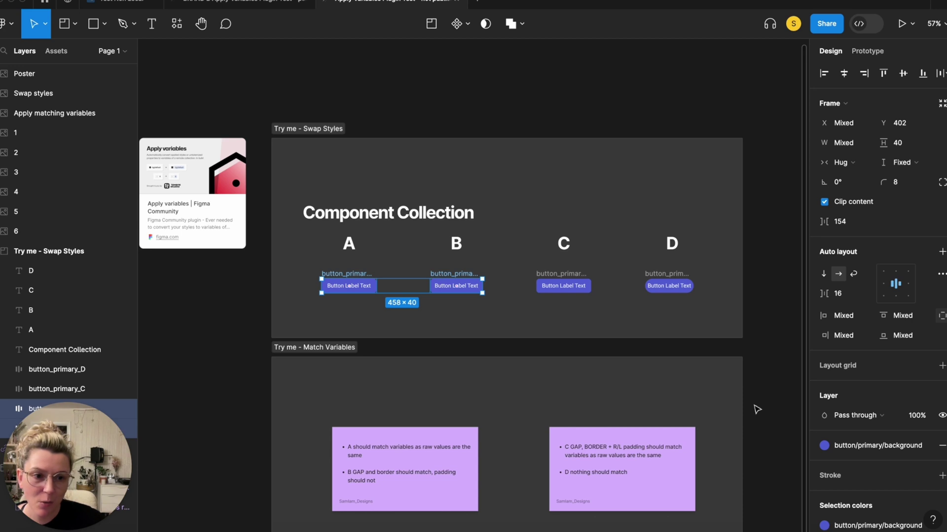
pyautogui.scroll(-3, 843, 424)
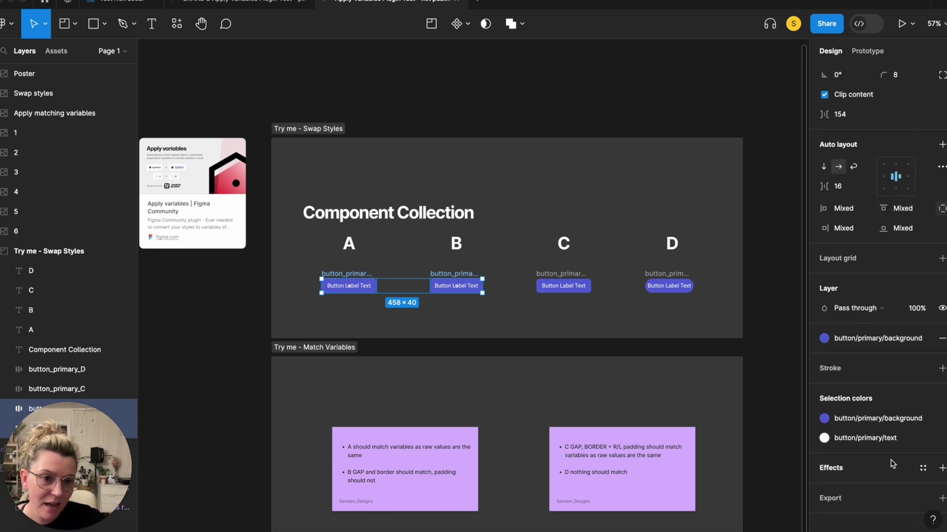
pyautogui.scroll(5, 757, 119)
pyautogui.scroll(-5, 729, 117)
pyautogui.click(650, 100)
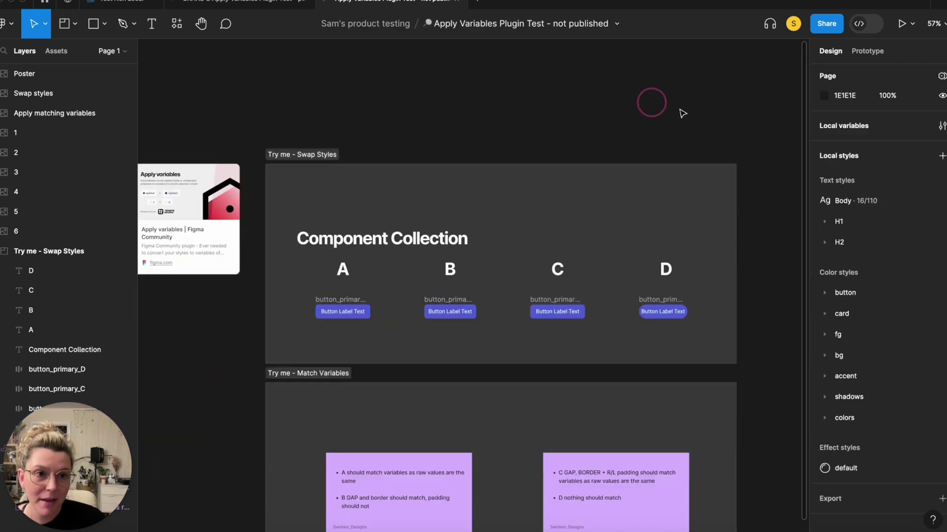
# - Review the components, modes and primitives collections of the local variables and close the variables list
pyautogui.click(941, 127)
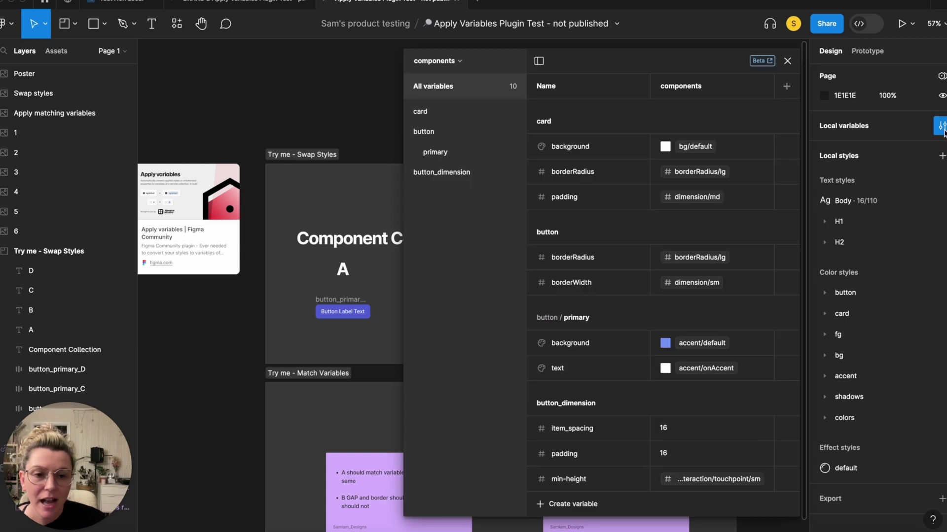
pyautogui.click(459, 61)
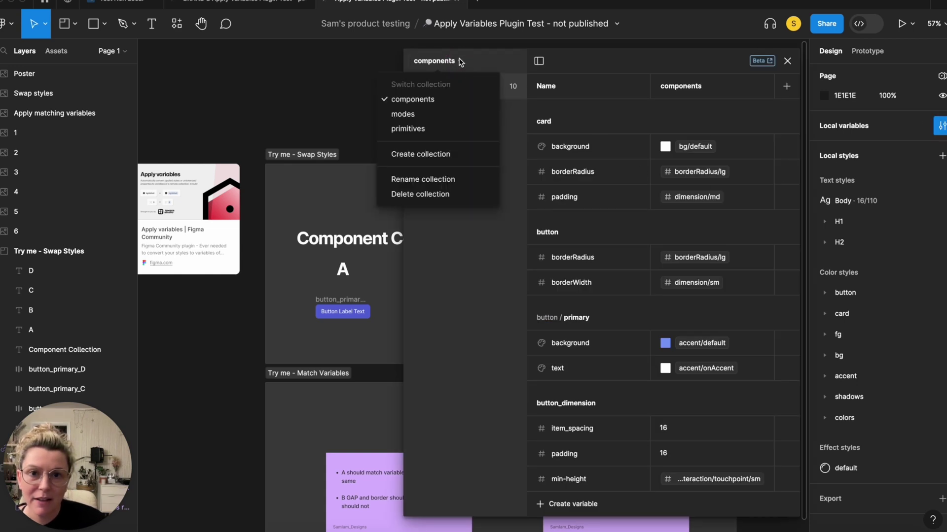
pyautogui.click(417, 117)
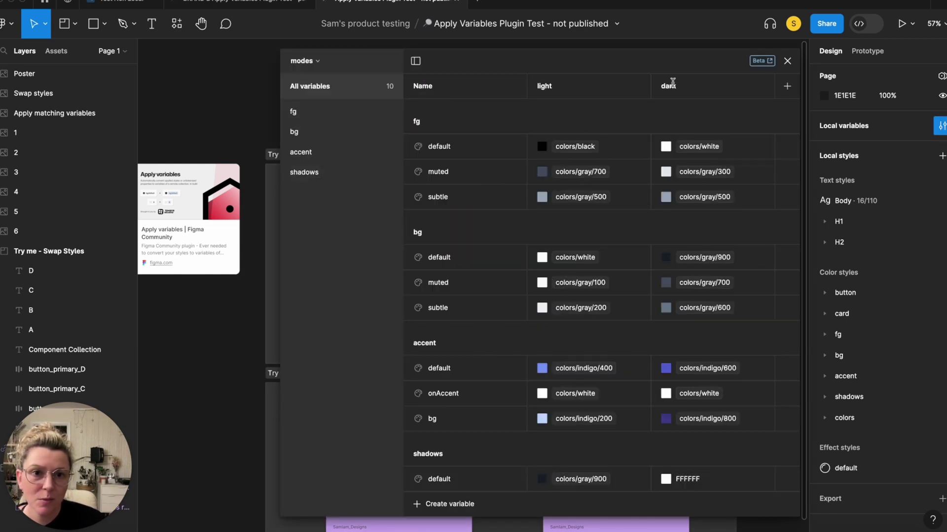
pyautogui.click(316, 62)
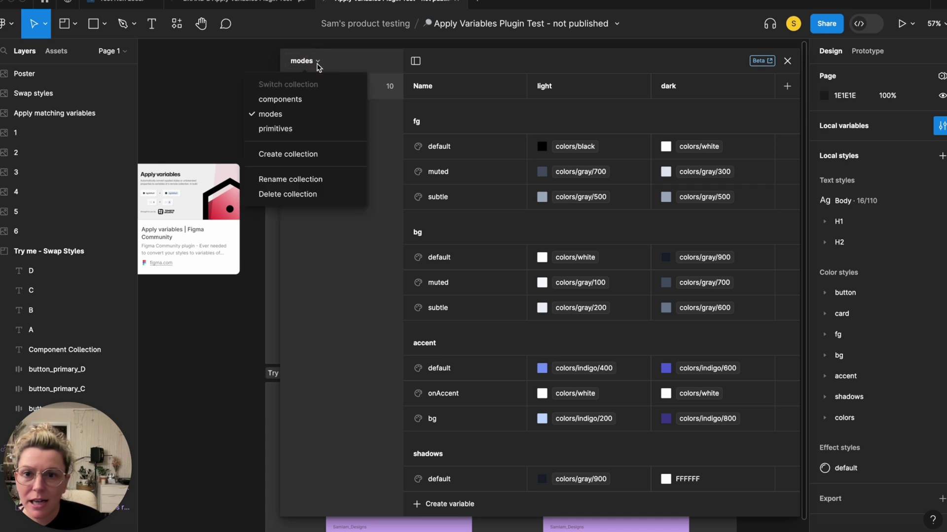
pyautogui.click(304, 130)
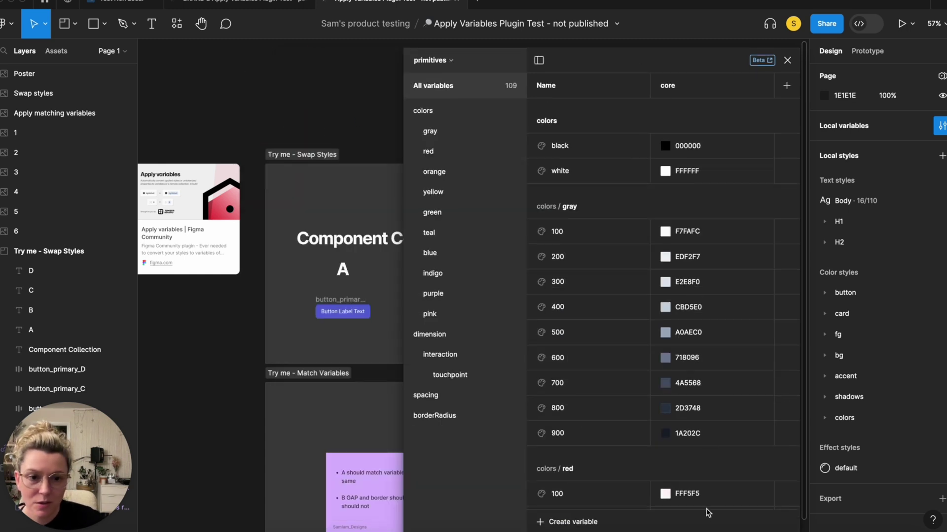
pyautogui.click(444, 62)
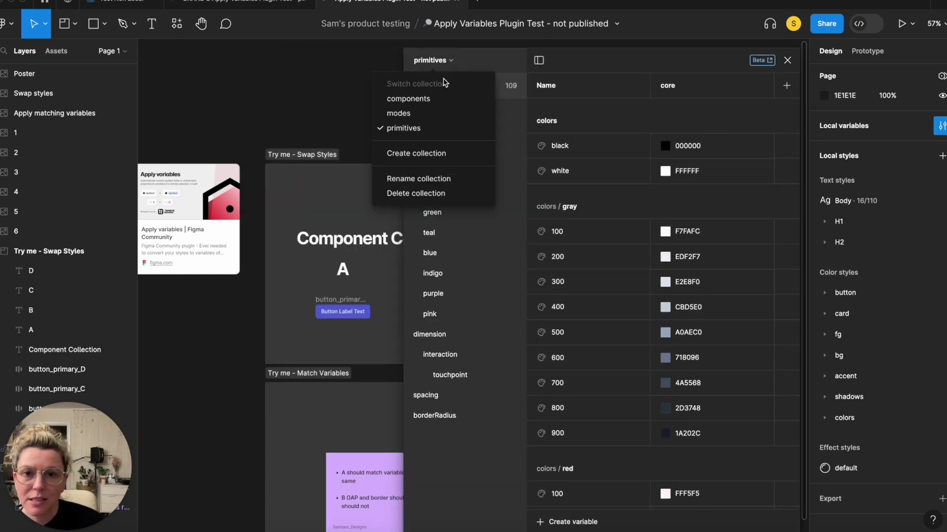
pyautogui.click(427, 100)
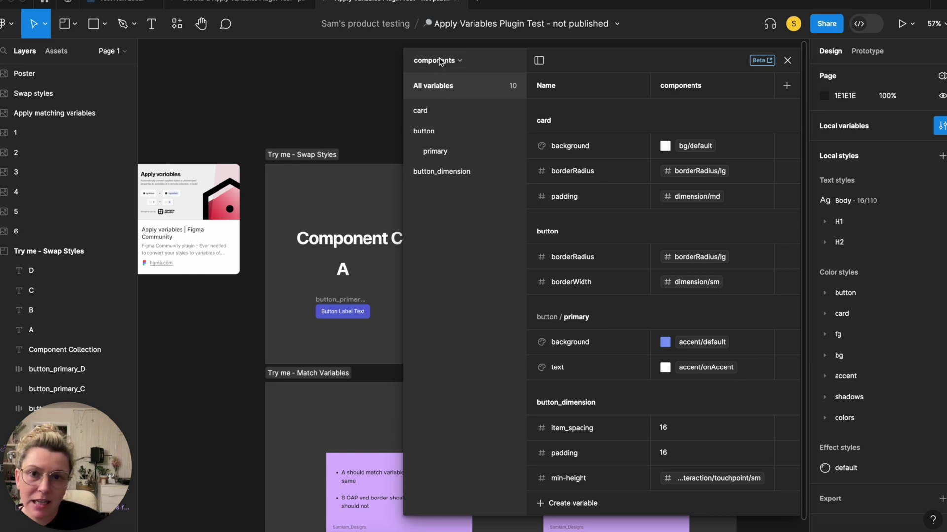
pyautogui.click(438, 61)
pyautogui.click(423, 114)
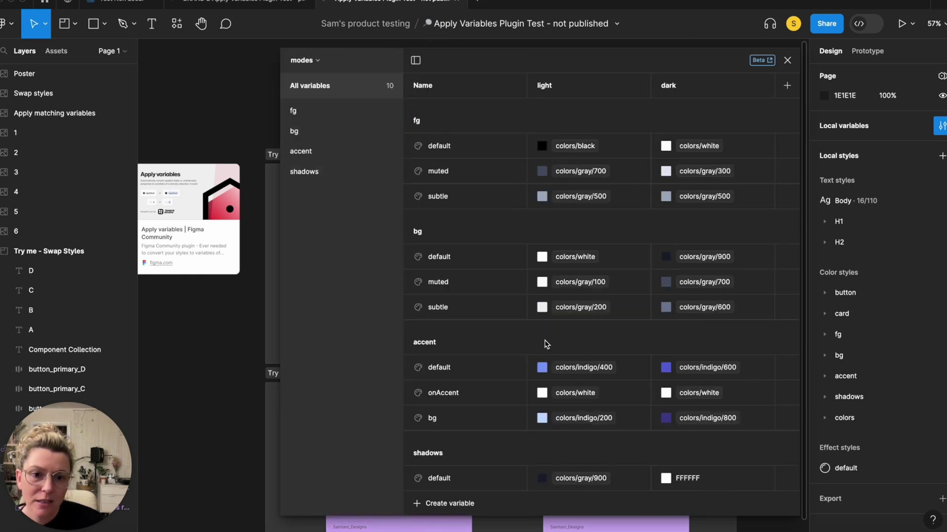
pyautogui.click(788, 60)
# - Select the button_primary_A and button_primary_B frames together in the Swap Styles section
pyautogui.scroll(-3, 534, 137)
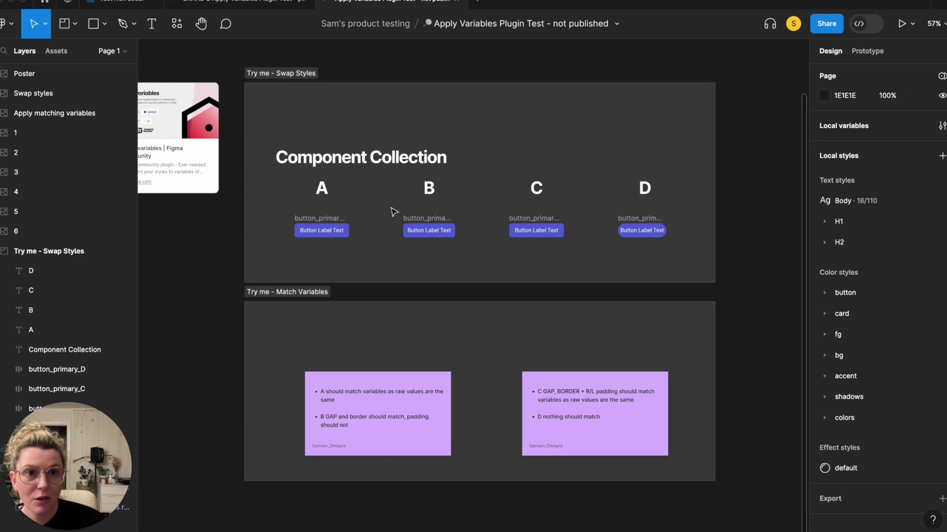
pyautogui.click(343, 207)
pyautogui.moveTo(292, 205)
pyautogui.mouseDown()
pyautogui.moveTo(326, 202)
pyautogui.moveTo(270, 205)
pyautogui.moveTo(313, 202)
pyautogui.moveTo(281, 209)
pyautogui.mouseUp()
pyautogui.press('Escape')
pyautogui.scroll(3, 295, 209)
pyautogui.scroll(2, 299, 214)
pyautogui.click(281, 209)
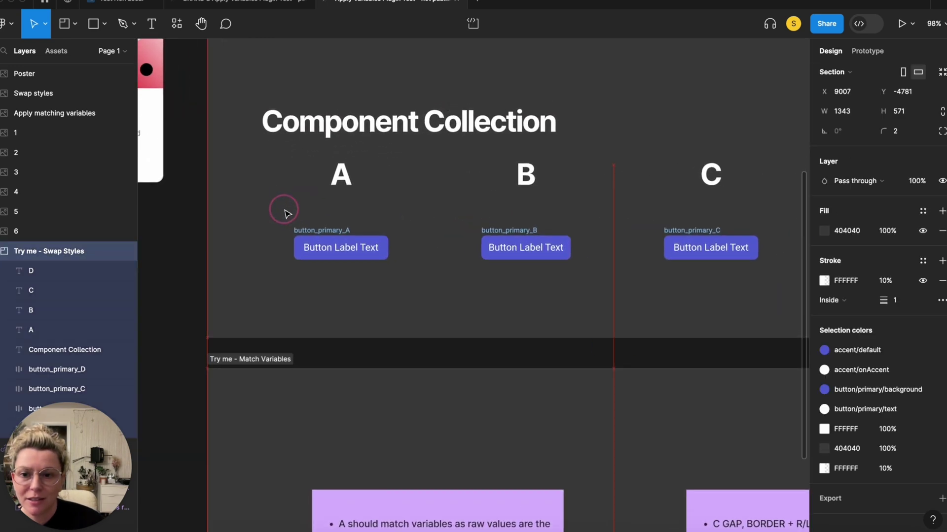
pyautogui.click(193, 269)
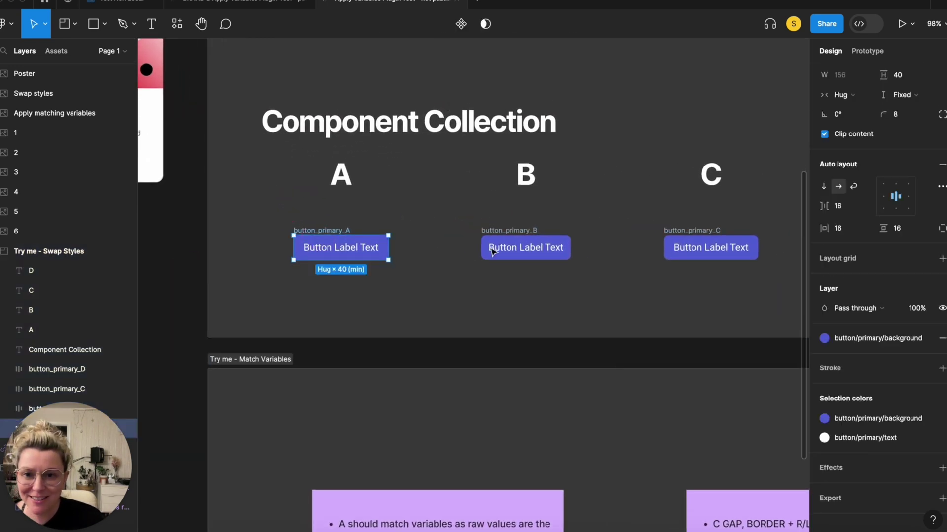
pyautogui.keyDown('shift'); pyautogui.click(507, 234); pyautogui.keyUp('shift')
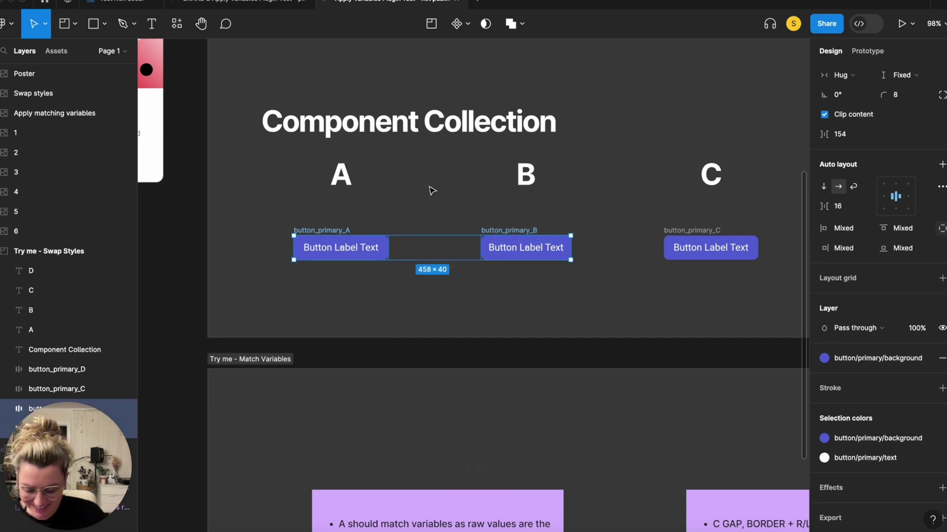
# - Run Apply variables to swap styles with variables, using the Local library, components collection and Selection scan mode
pyautogui.press('super+p')
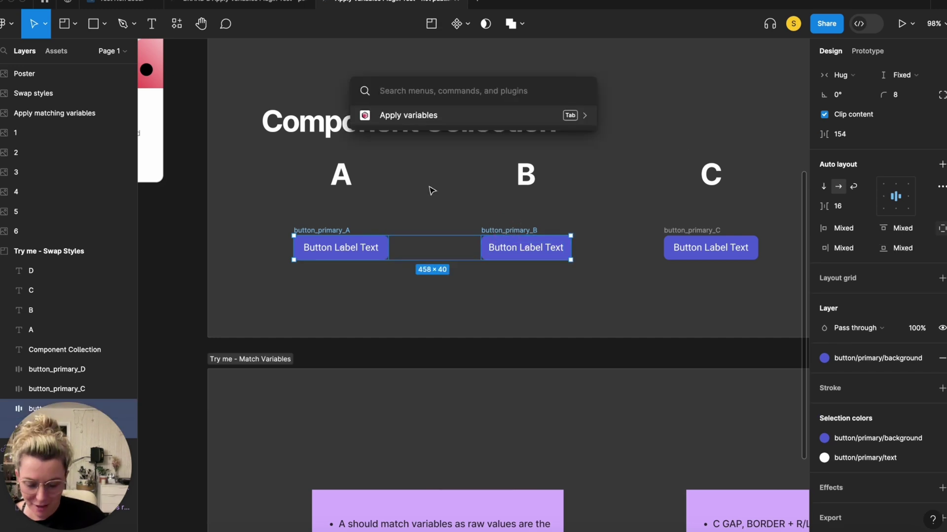
pyautogui.click(432, 116)
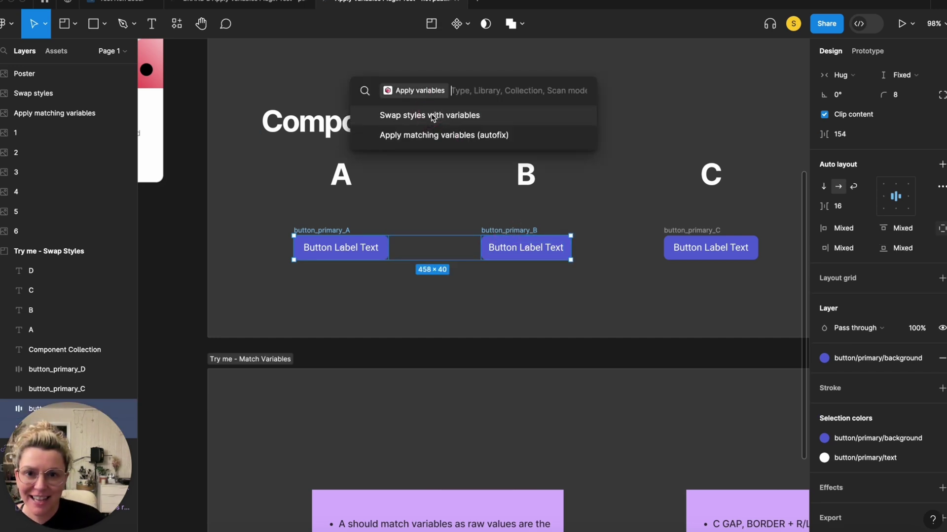
pyautogui.click(477, 120)
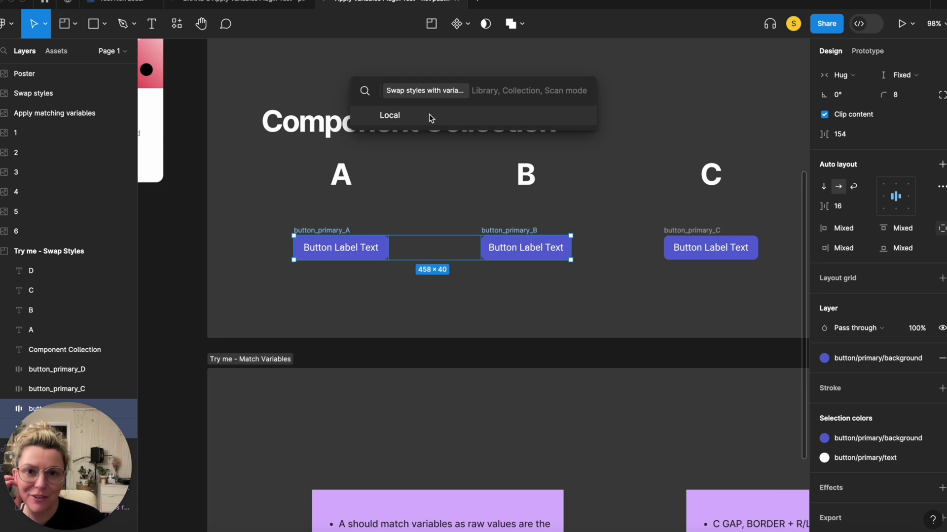
pyautogui.click(401, 118)
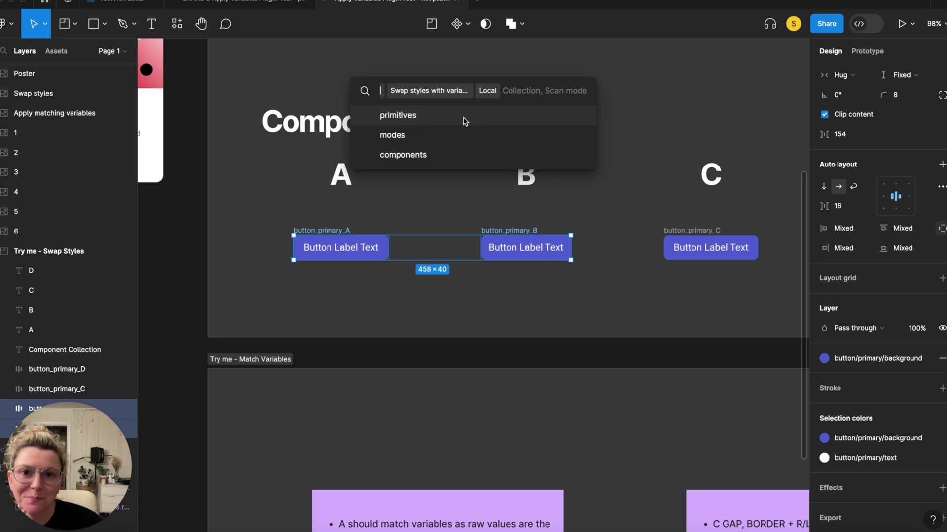
pyautogui.click(413, 156)
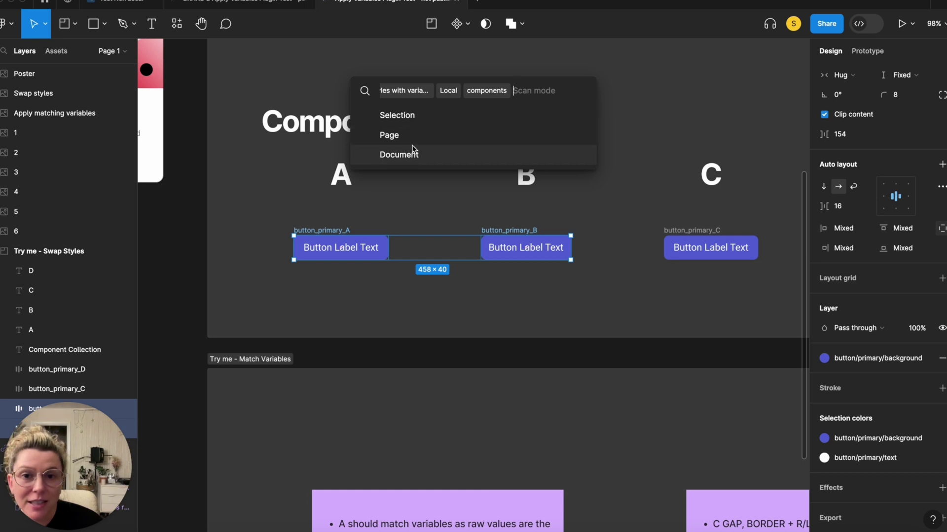
pyautogui.click(416, 116)
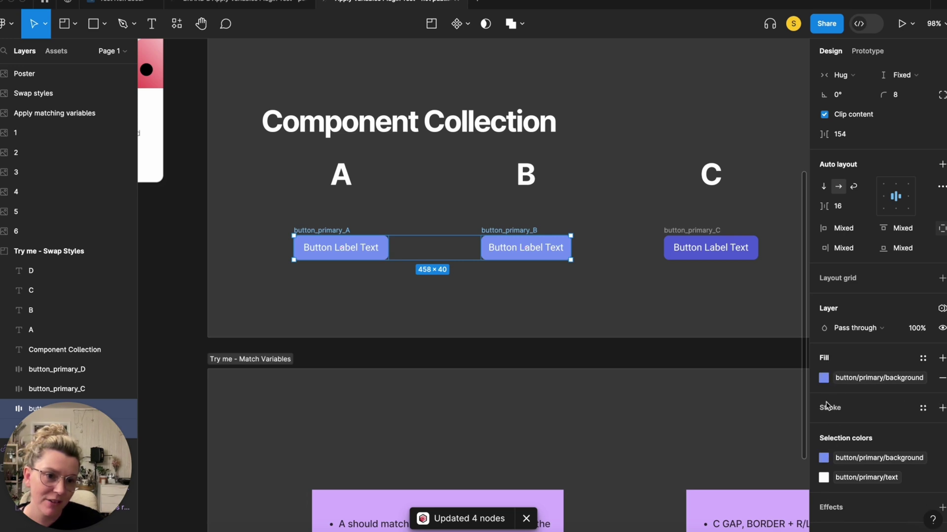
# - Inspect the label text style of button_primary_C, clear the selection and compare all four buttons
pyautogui.doubleClick(717, 245)
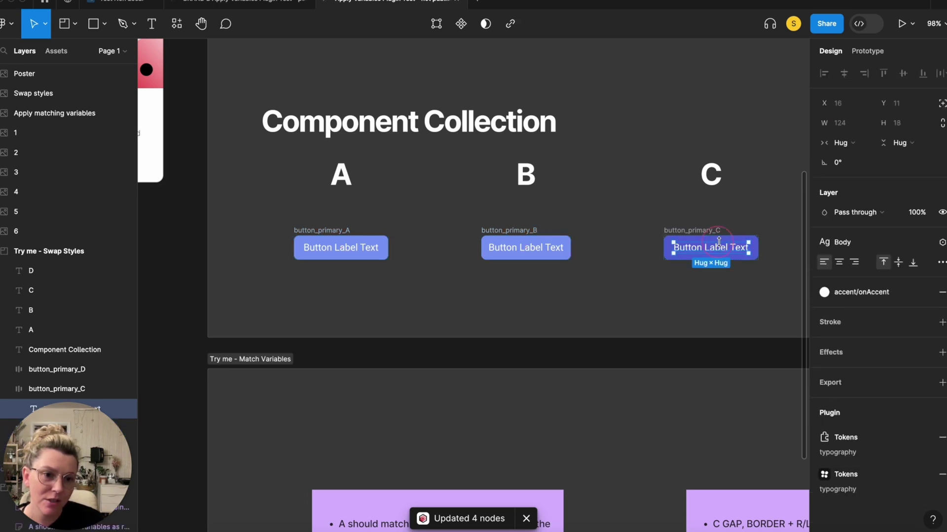
pyautogui.click(630, 276)
pyautogui.hscroll(3, 636, 289)
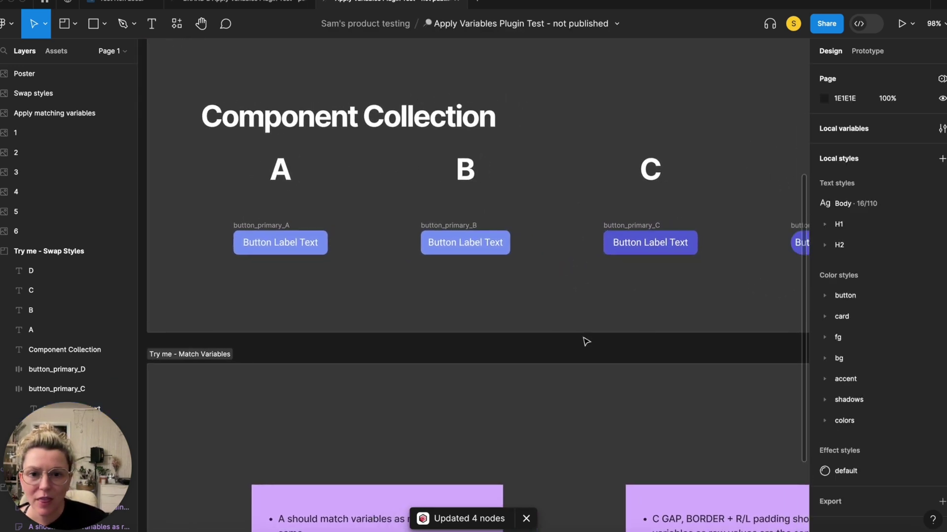
pyautogui.keyDown('ctrl'); pyautogui.scroll(-3, 546, 236); pyautogui.keyUp('ctrl')
pyautogui.hscroll(4, 535, 224)
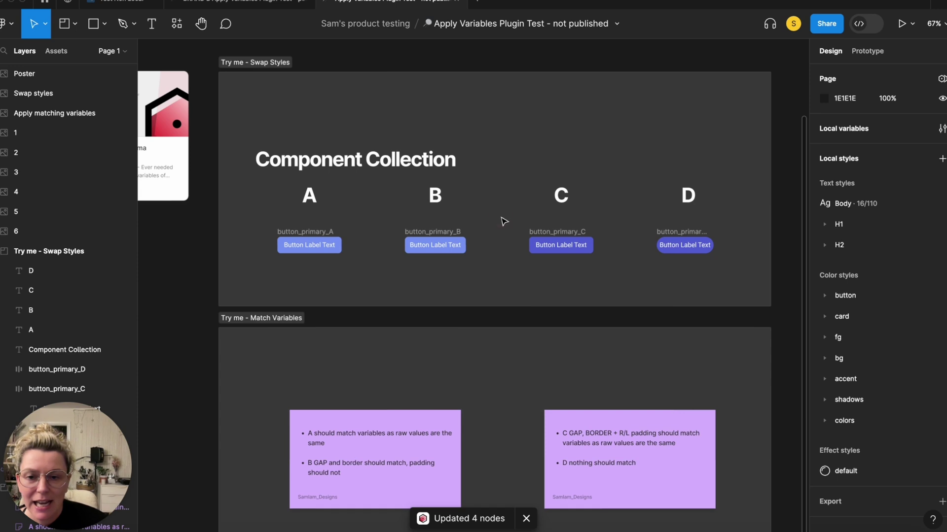
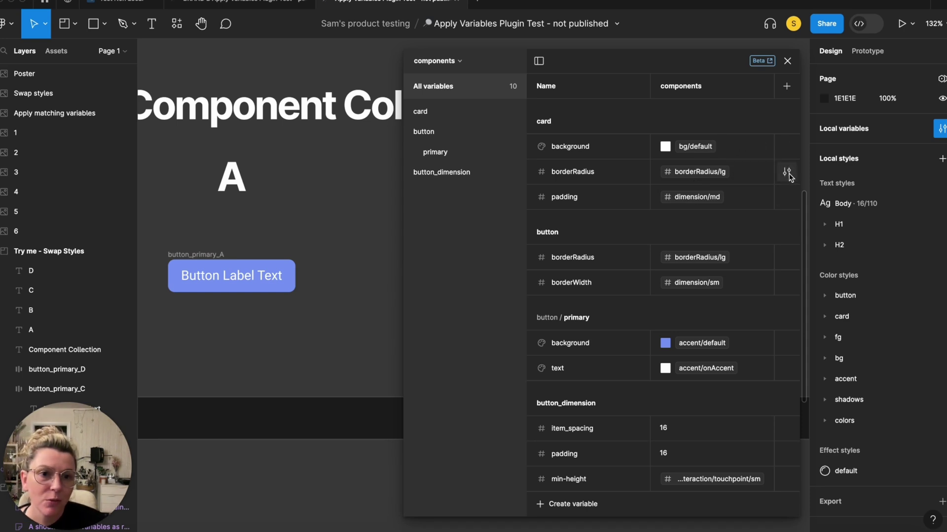
# - Turn off all number scoping for the borderRadius and padding variables in the card group
pyautogui.click(787, 174)
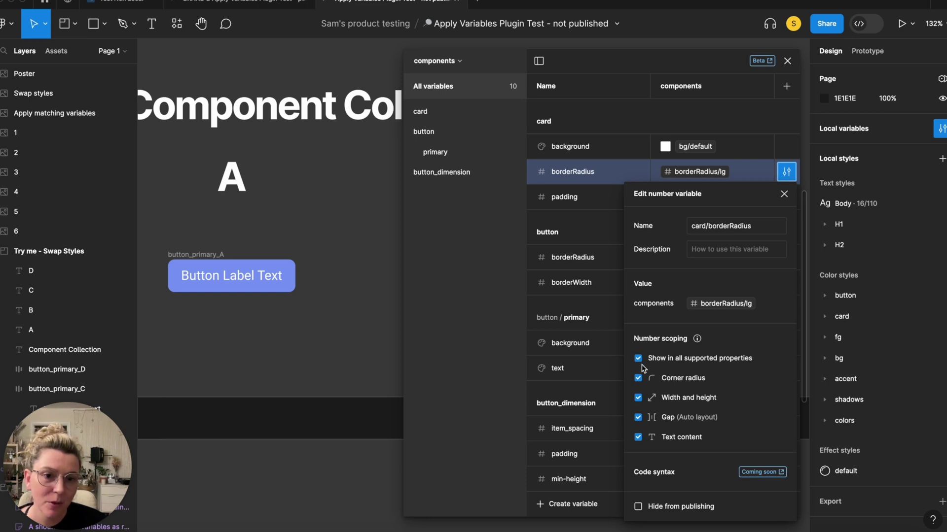
pyautogui.click(784, 194)
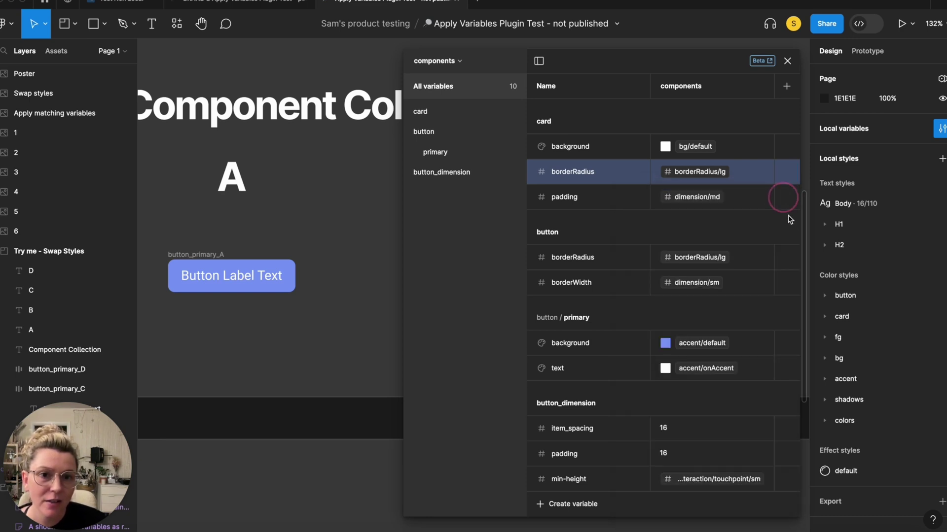
pyautogui.click(787, 198)
pyautogui.click(638, 372)
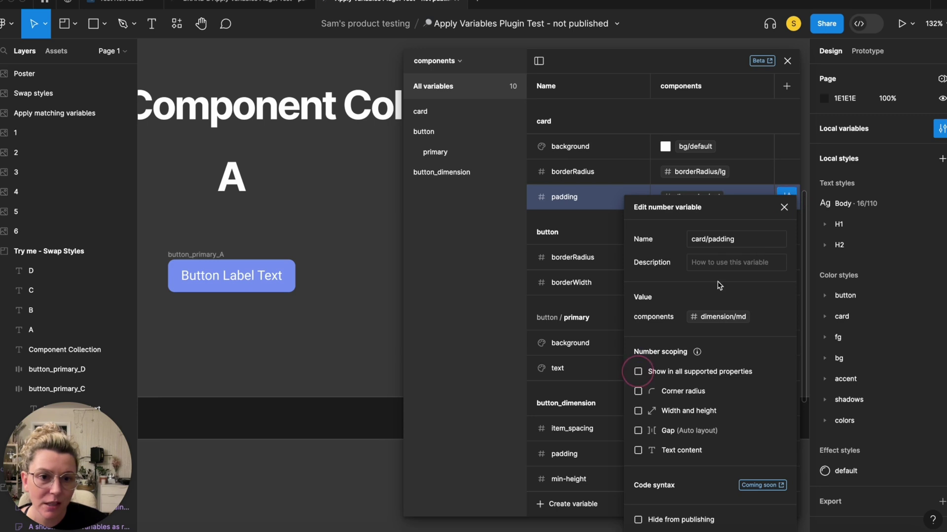
pyautogui.click(787, 211)
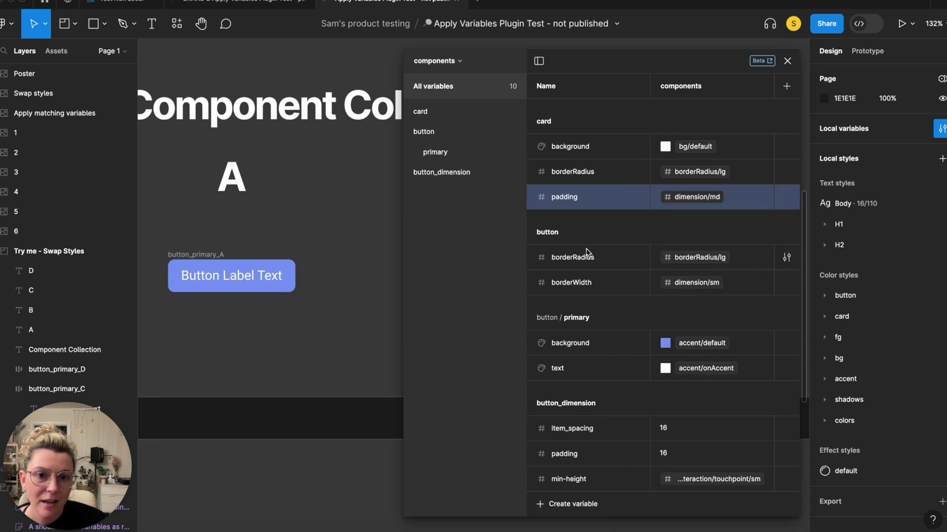
# - Limit the button group's borderRadius variable to Corner radius scoping and turn off all scoping for its borderWidth variable
pyautogui.click(786, 257)
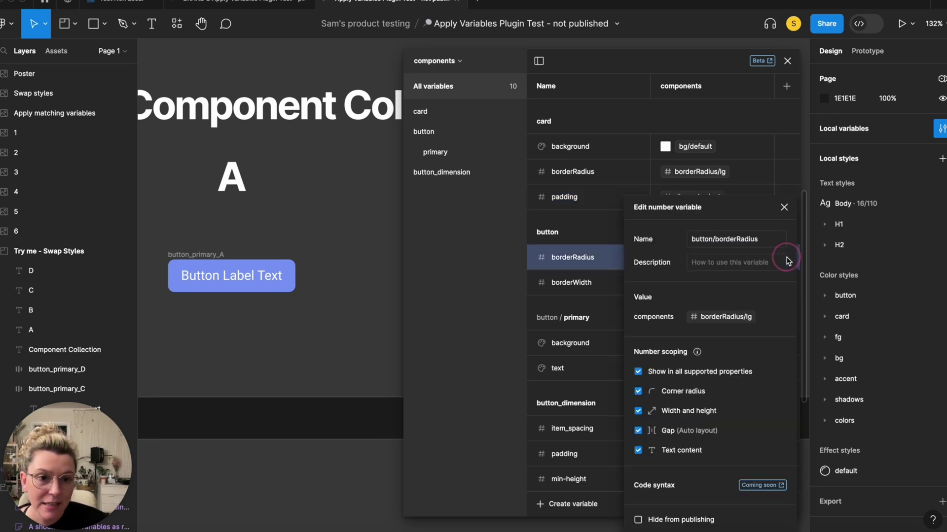
pyautogui.click(638, 372)
pyautogui.click(638, 391)
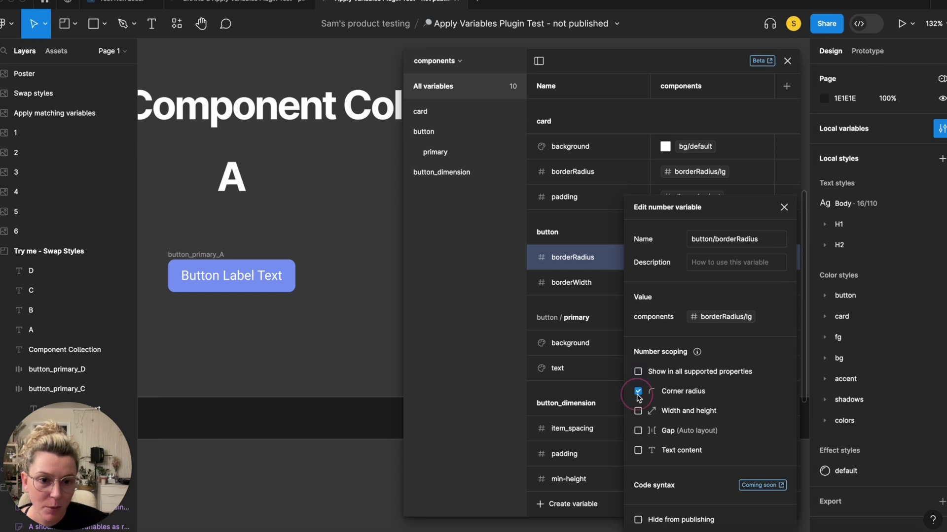
pyautogui.click(785, 206)
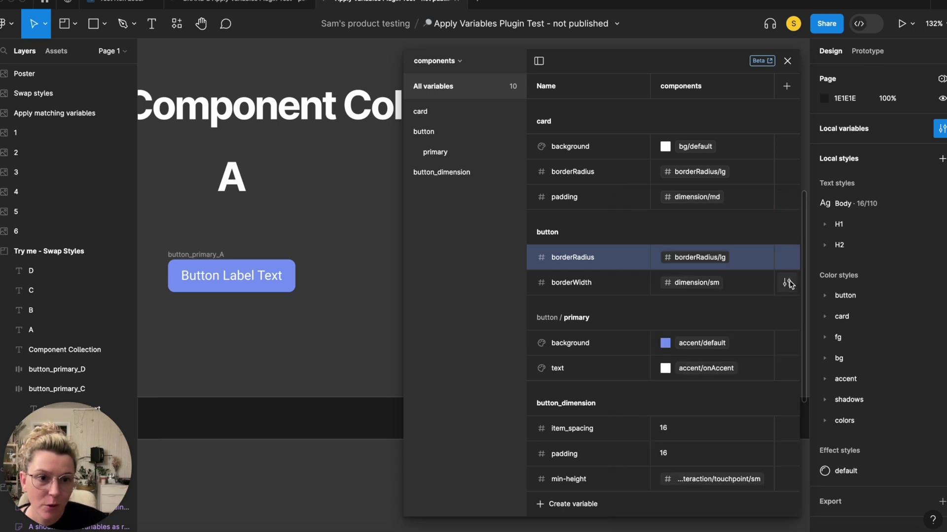
pyautogui.click(789, 284)
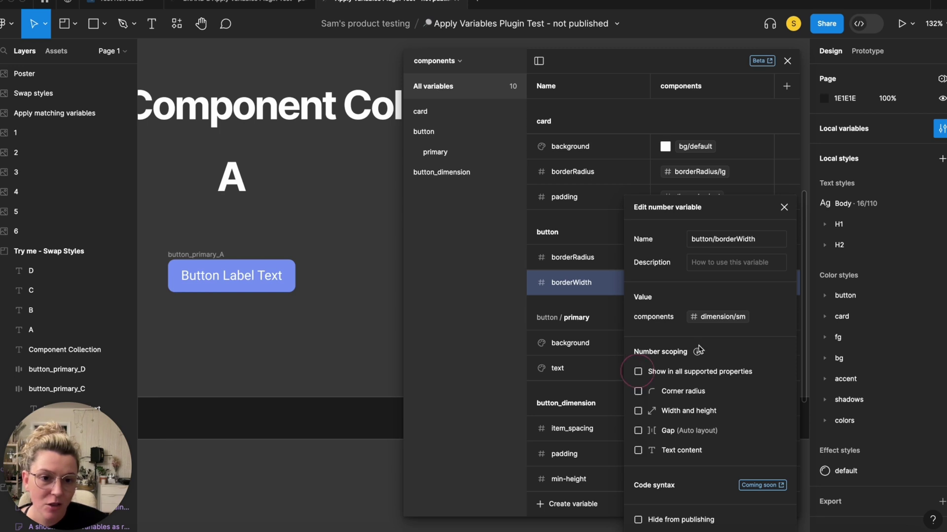
pyautogui.click(784, 207)
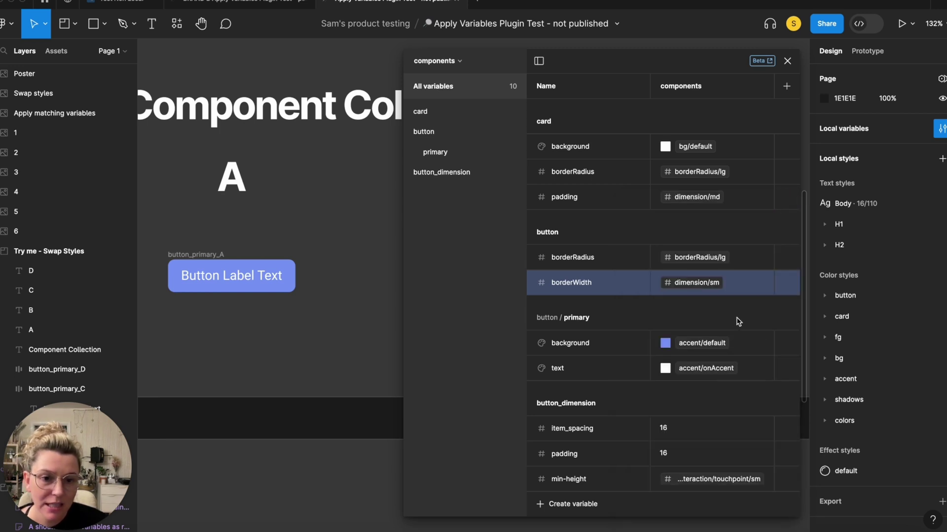
# - In the button_dimension group, stop item_spacing from showing in all supported properties and limit padding to Gap (Auto layout) scoping
pyautogui.click(784, 428)
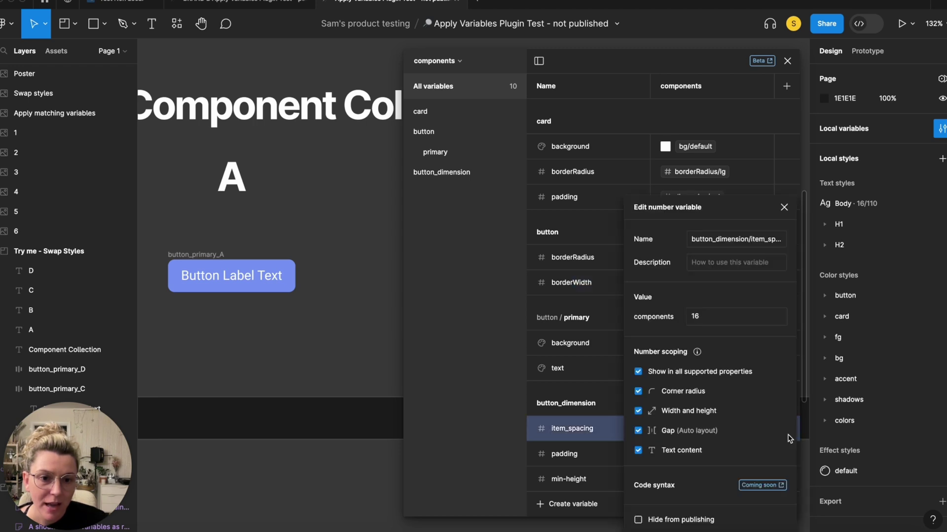
pyautogui.click(639, 373)
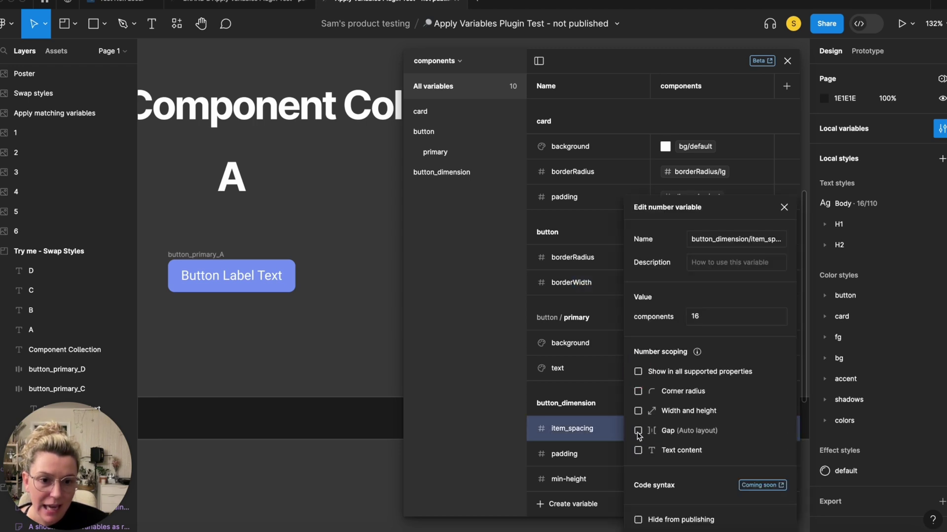
pyautogui.click(784, 207)
pyautogui.click(786, 453)
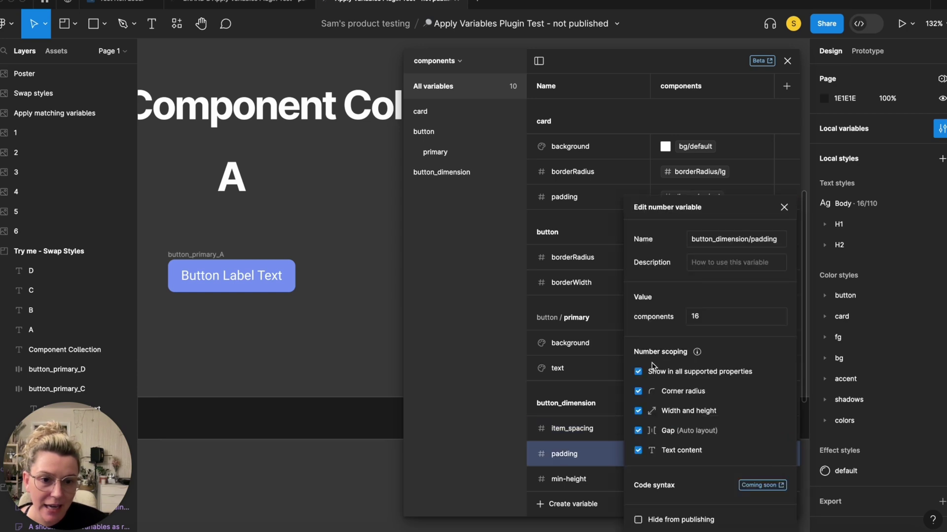
pyautogui.click(639, 372)
pyautogui.click(638, 431)
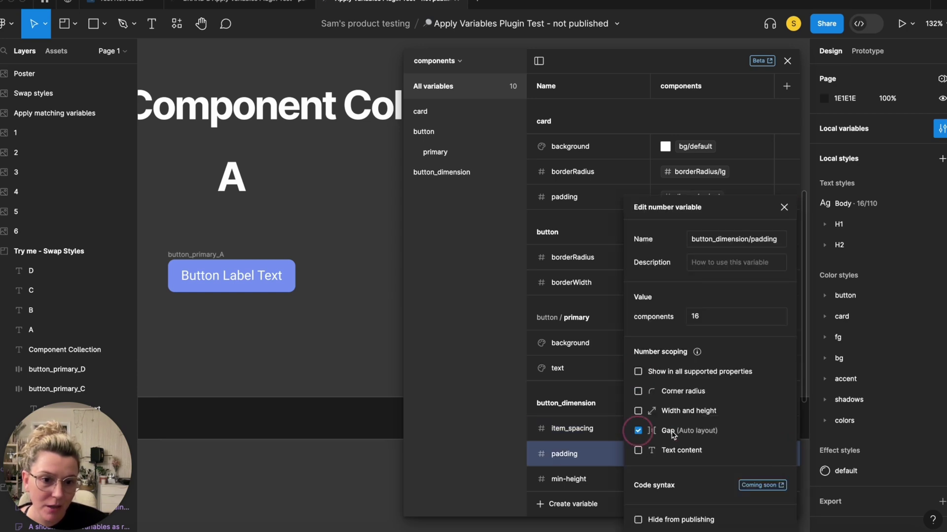
pyautogui.click(784, 207)
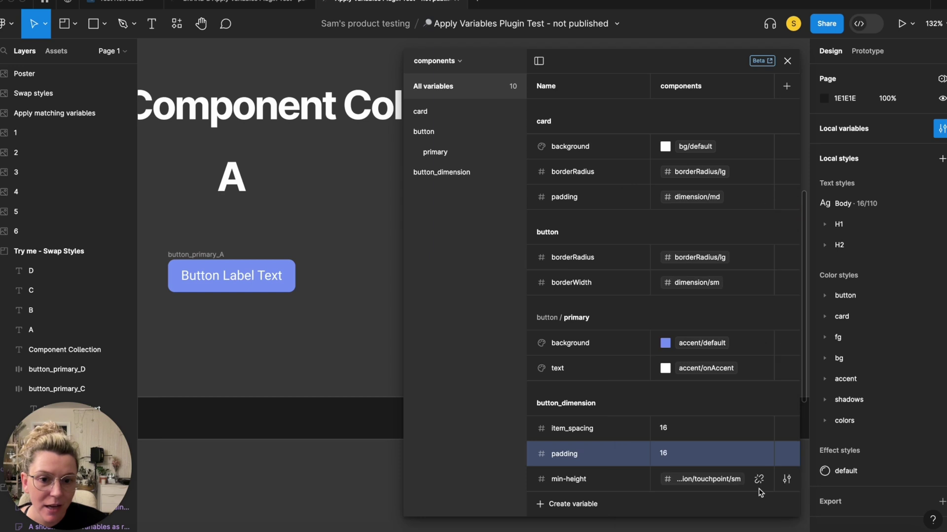
# - Limit the button_dimension min-height variable to Width and height scoping and close the local variables
pyautogui.click(787, 479)
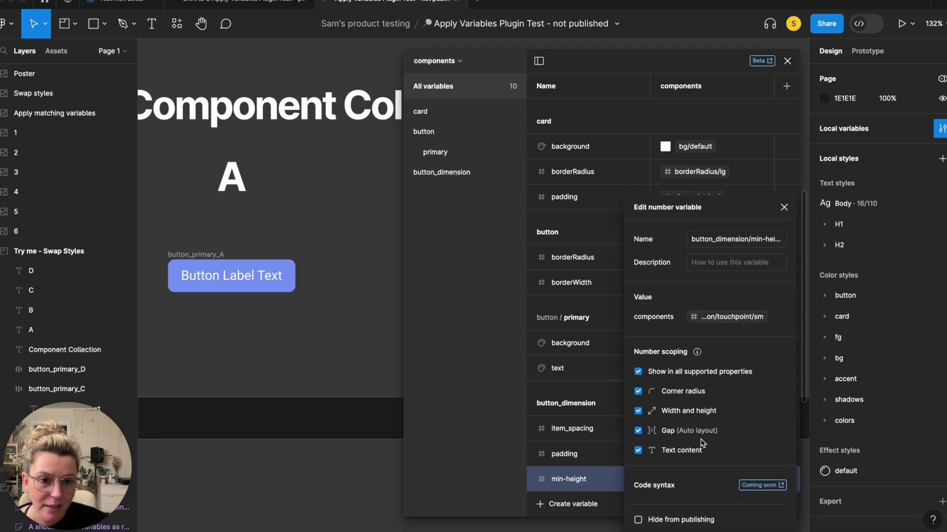
pyautogui.click(639, 372)
pyautogui.click(638, 410)
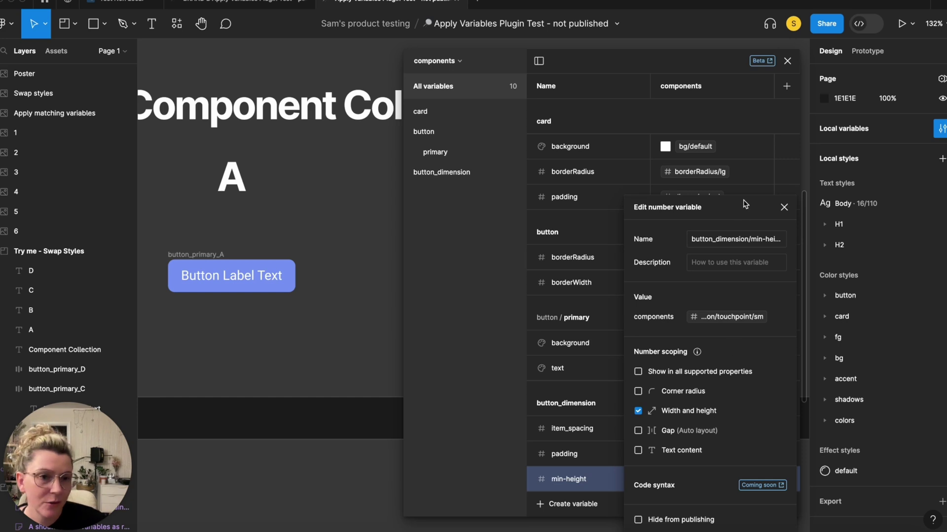
pyautogui.click(784, 207)
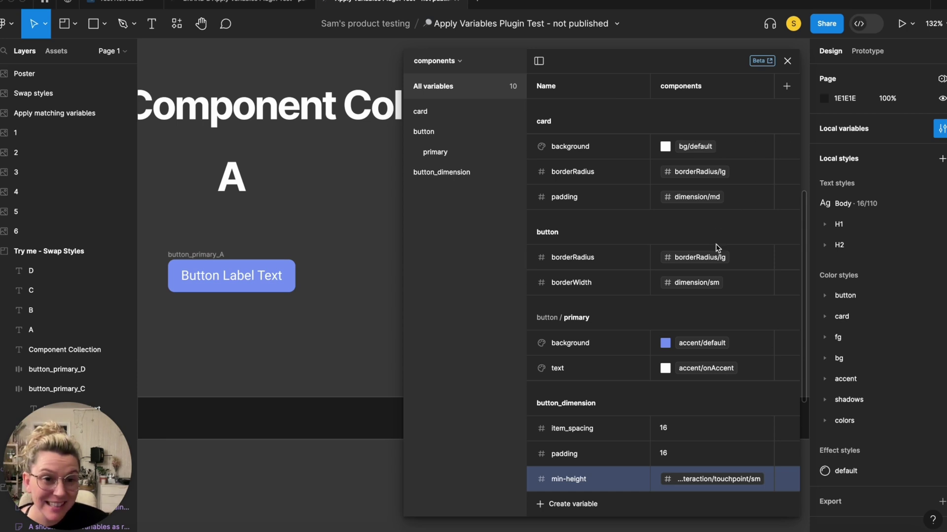
pyautogui.click(787, 60)
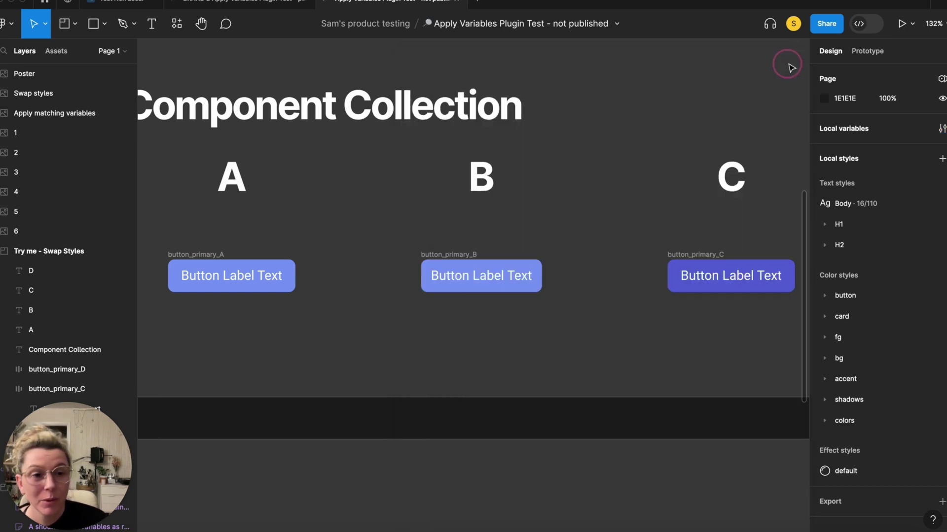
# - Check which variables are offered for the corner radius of button_primary_C, leaving its radius unlinked
pyautogui.click(666, 219)
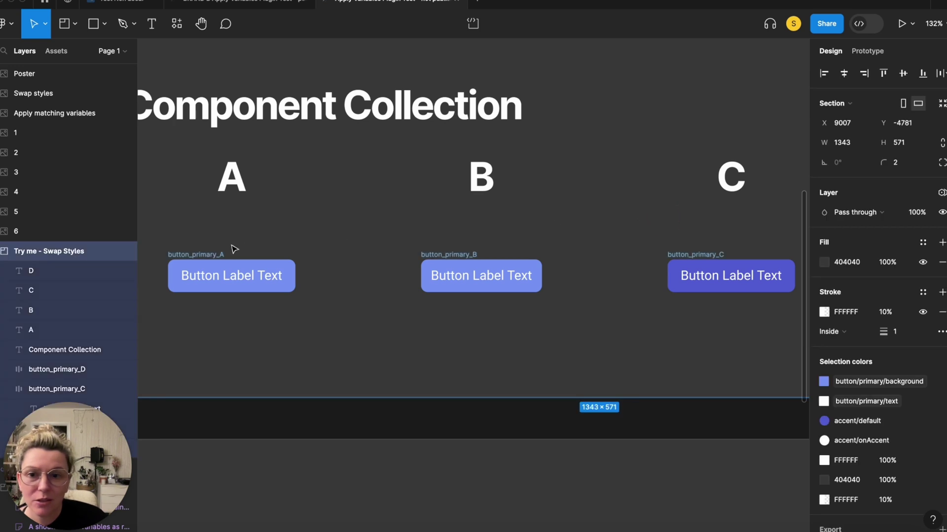
pyautogui.click(687, 261)
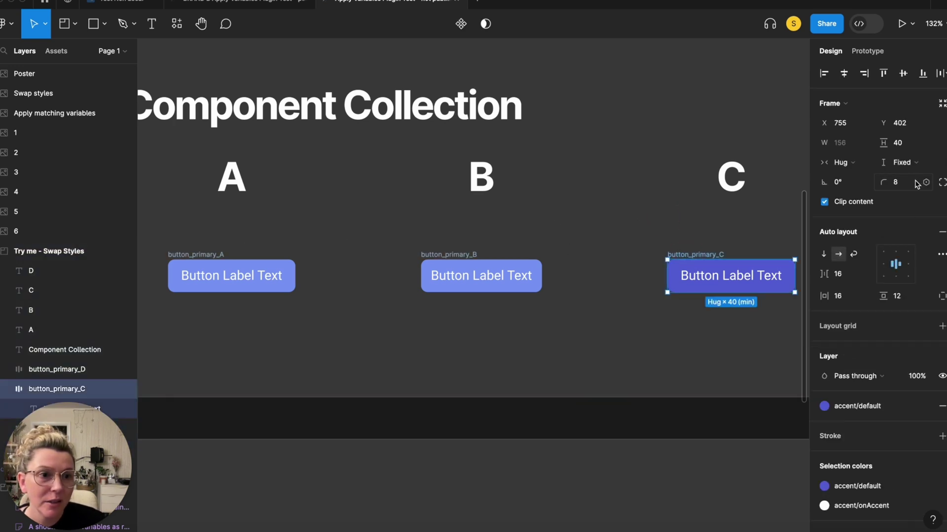
pyautogui.click(926, 184)
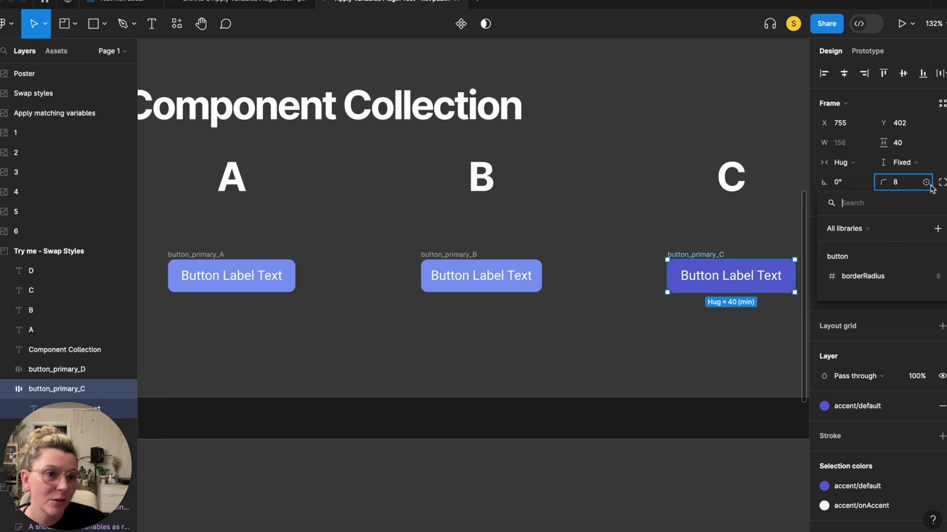
pyautogui.click(762, 126)
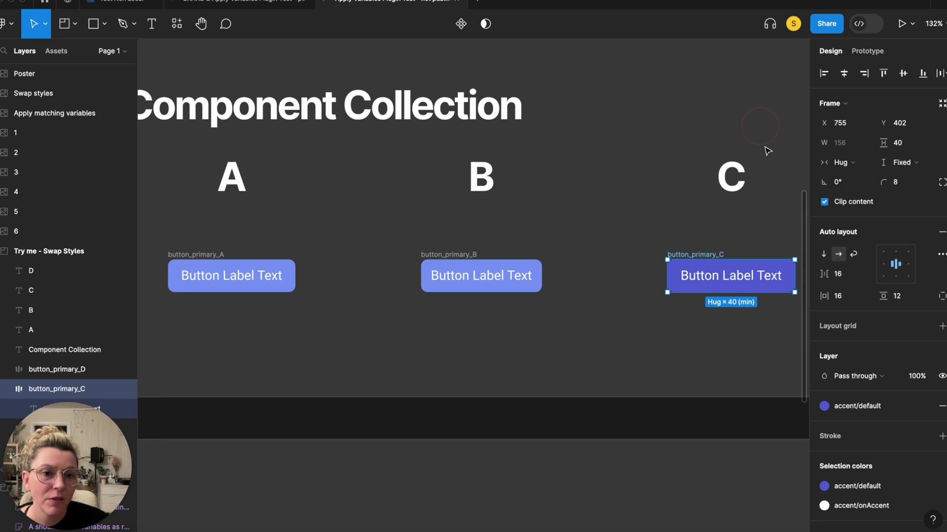
# - Examine the notes in the Try me - Match Variables section describing which properties of buttons A to D should match
pyautogui.hscroll(-3, 696, 177)
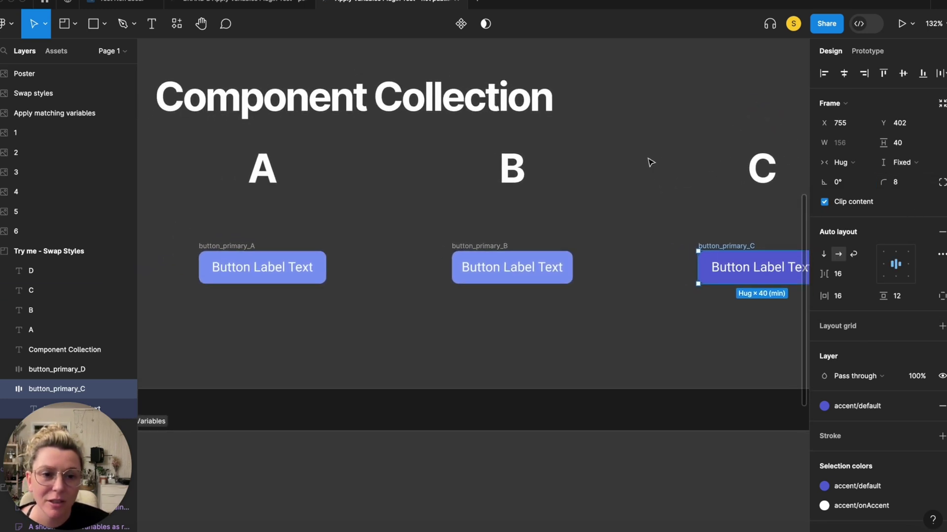
pyautogui.scroll(-5, 649, 165)
pyautogui.scroll(-3, 642, 186)
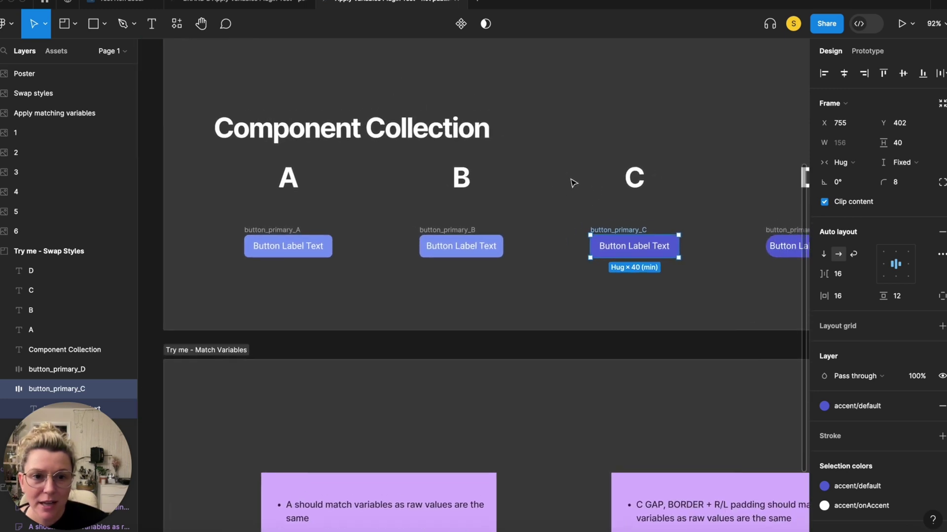
pyautogui.click(559, 198)
pyautogui.hscroll(3, 559, 199)
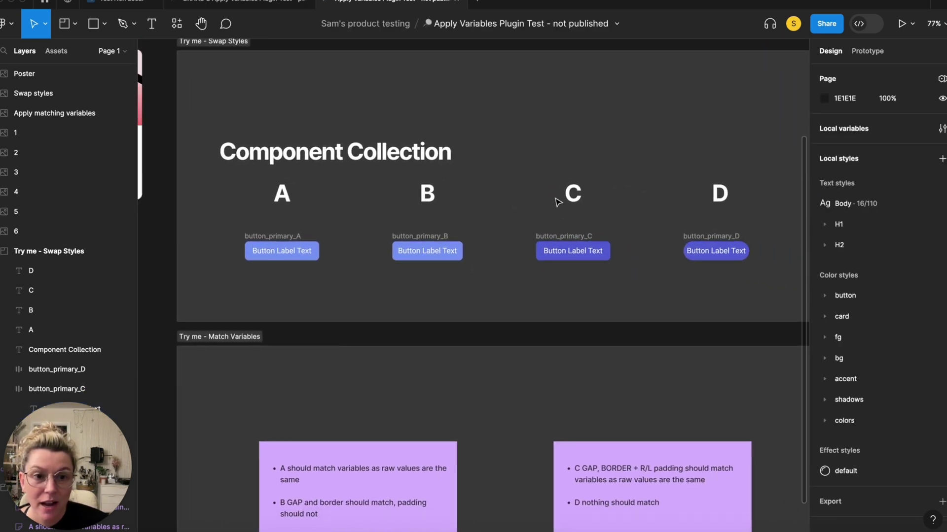
pyautogui.click(262, 248)
pyautogui.click(508, 240)
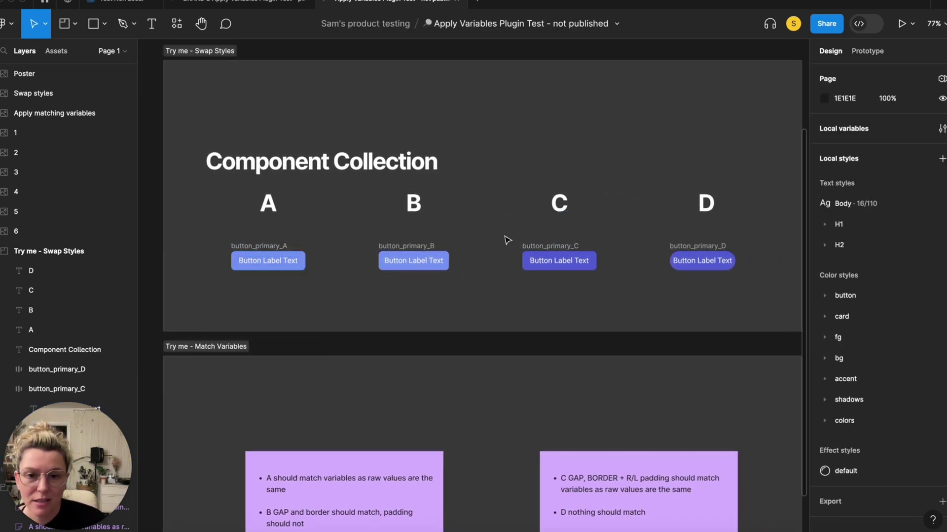
pyautogui.scroll(-3, 641, 296)
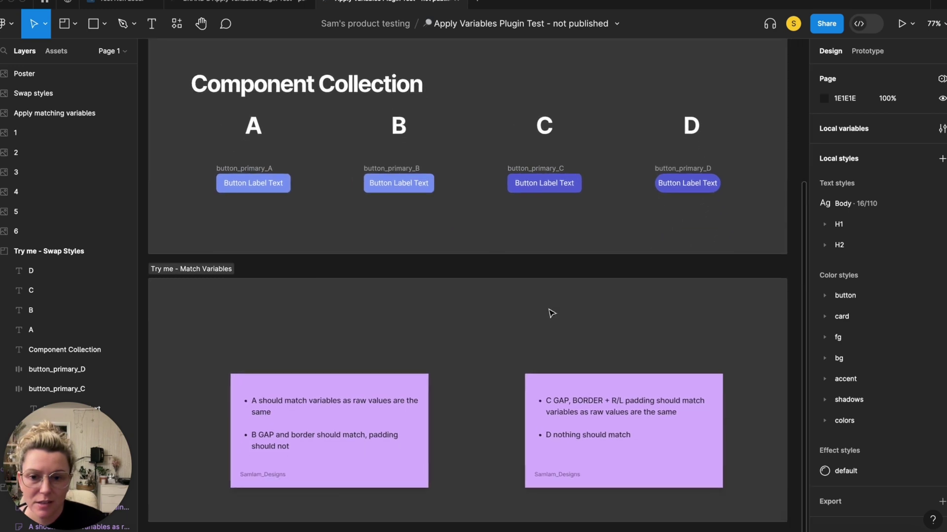
pyautogui.click(353, 408)
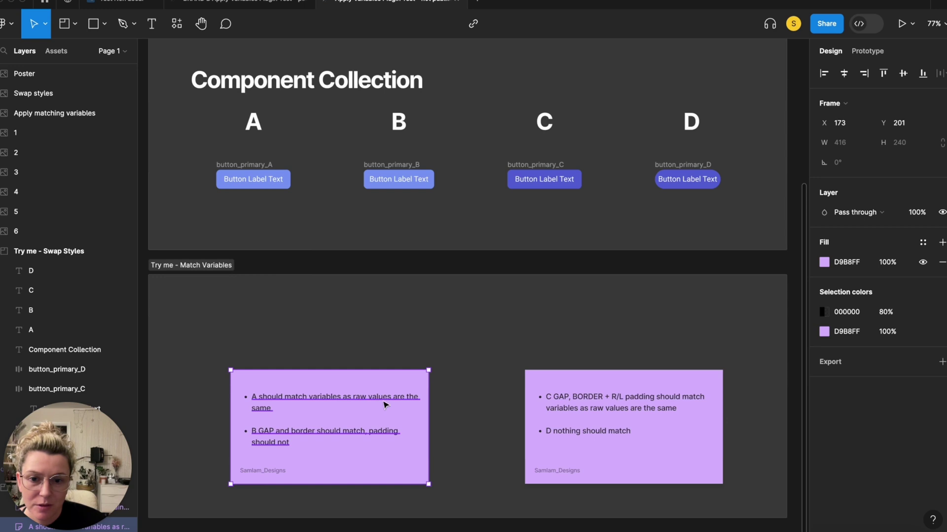
# - Inspect the gap, padding and corner radius of button_primary_A, B, C and D one after another
pyautogui.click(257, 178)
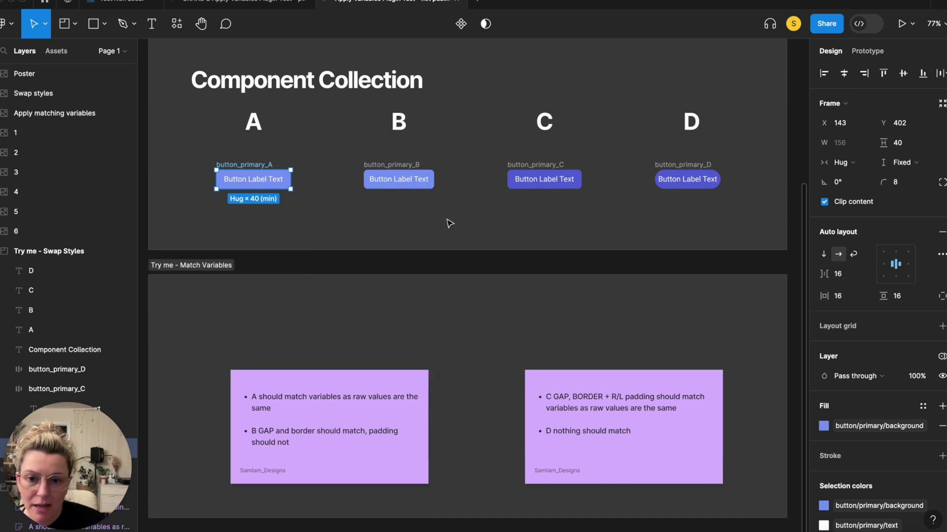
pyautogui.click(398, 173)
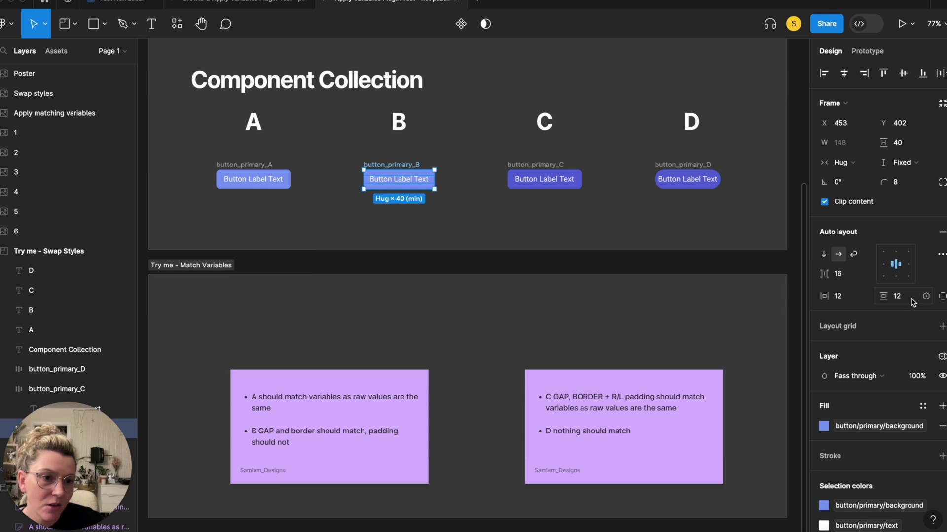
pyautogui.click(548, 168)
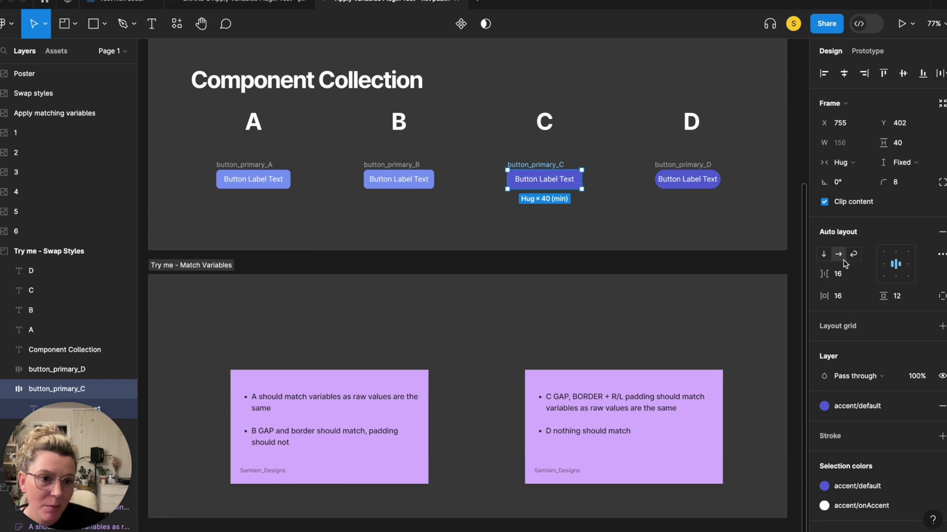
pyautogui.click(703, 167)
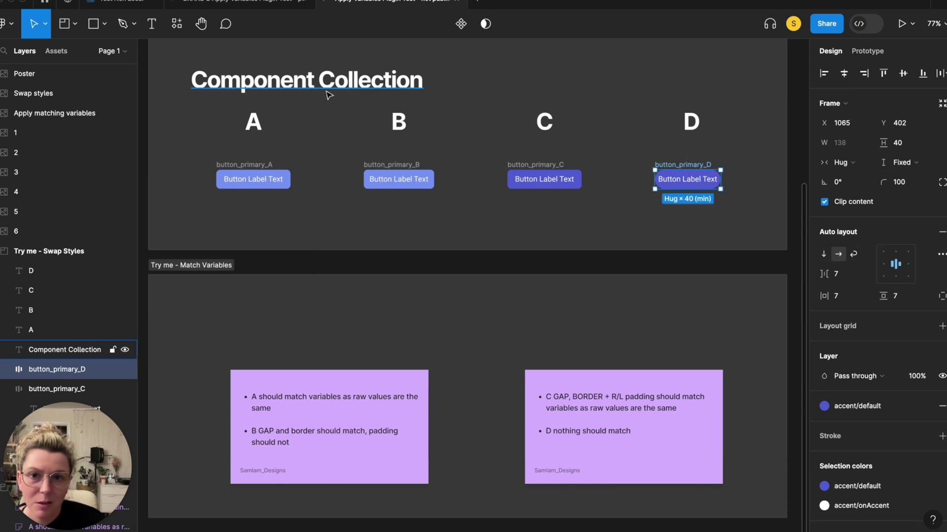
pyautogui.click(594, 99)
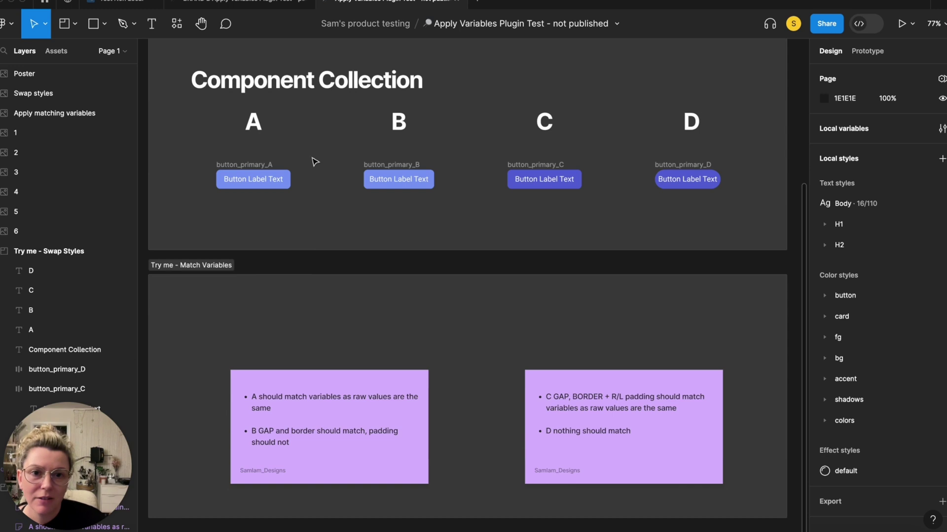
# - Select button_primary_A, button_primary_B, button_primary_C and button_primary_D together
pyautogui.hscroll(-3, 497, 228)
pyautogui.click(336, 159)
pyautogui.hscroll(4, 336, 159)
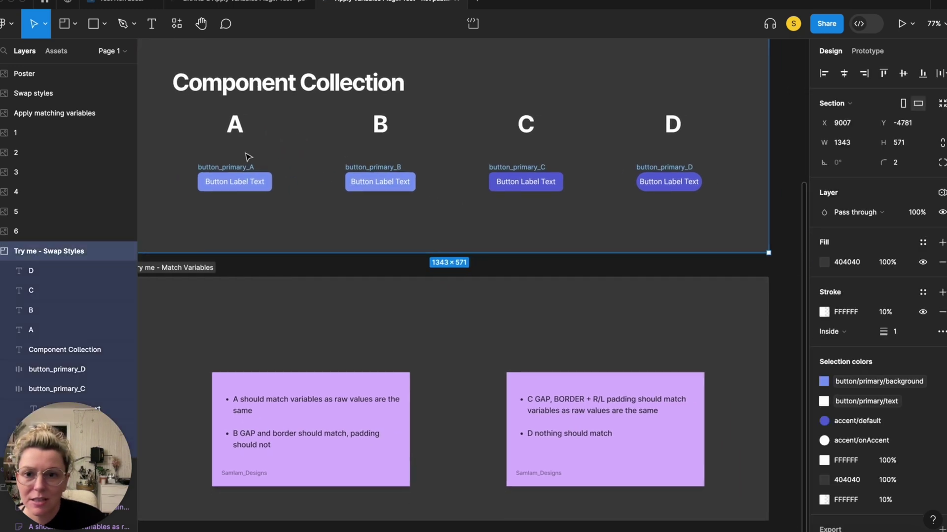
pyautogui.click(202, 166)
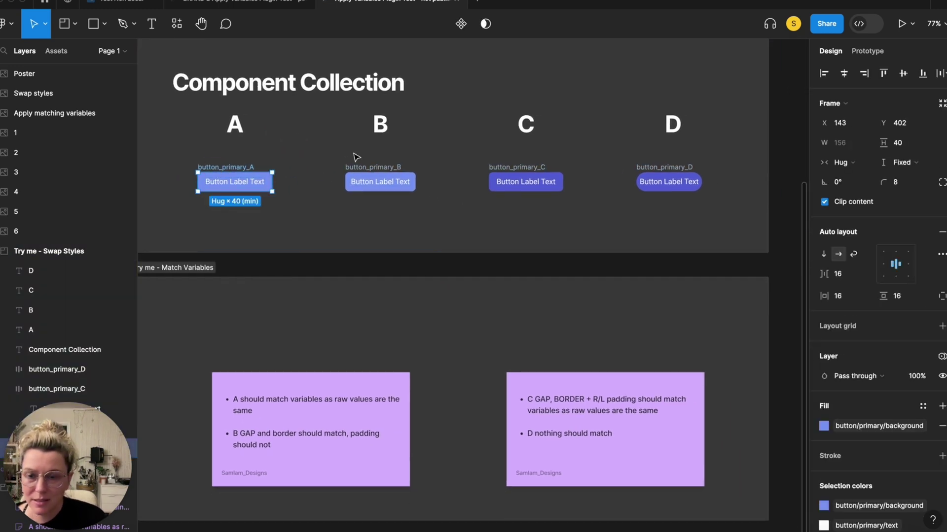
pyautogui.keyDown('shift'); pyautogui.click(375, 168); pyautogui.keyUp('shift')
pyautogui.keyDown('shift'); pyautogui.click(522, 170); pyautogui.keyUp('shift')
pyautogui.keyDown('shift'); pyautogui.click(659, 170); pyautogui.keyUp('shift')
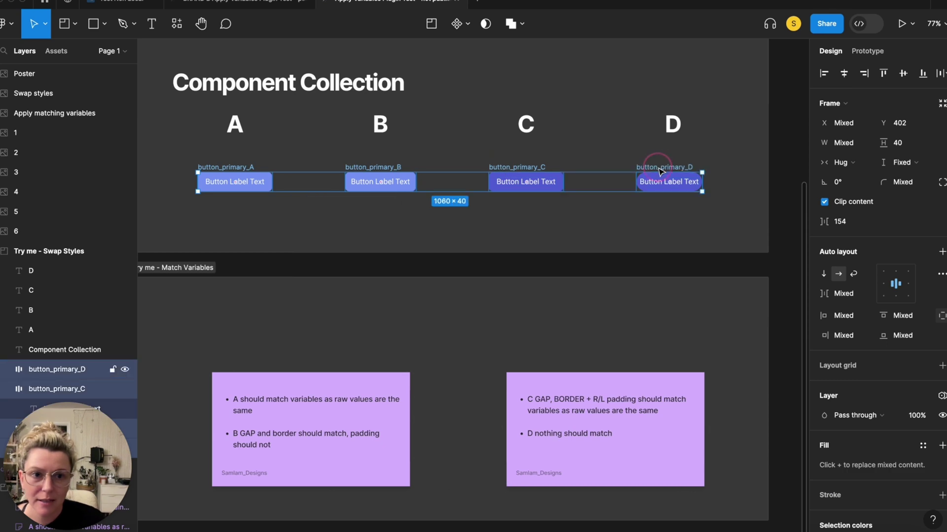
# - Run the Apply variables plugin's Apply matching variables (autofix) on the selection with the Local library's components collection, and dismiss its notification
pyautogui.press('super+p')
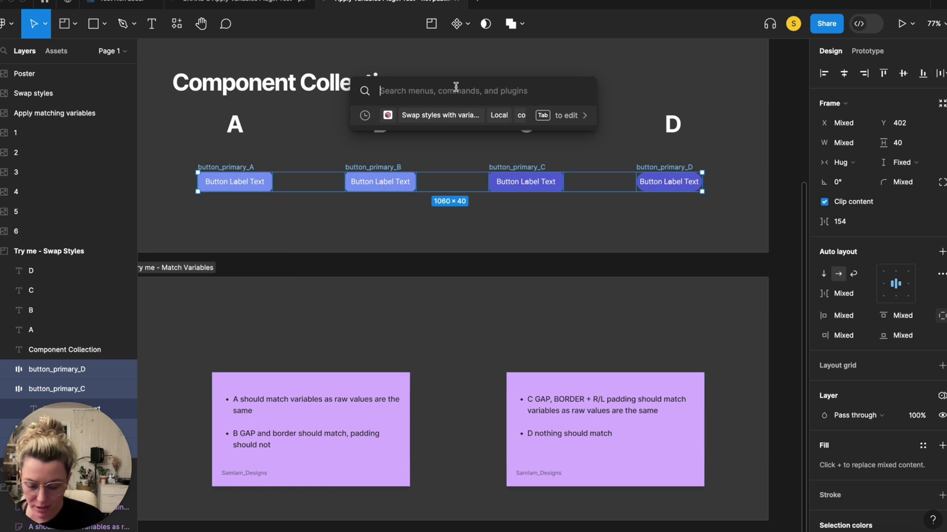
pyautogui.write('appl')
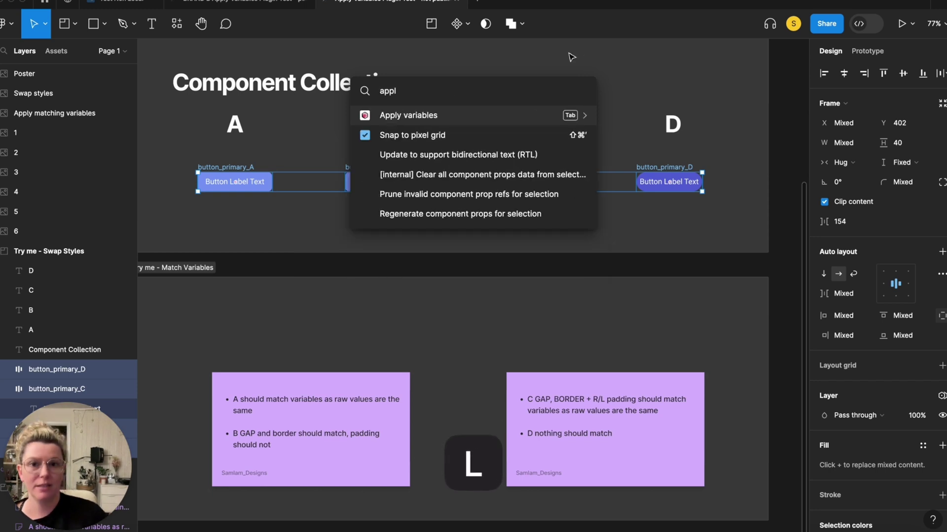
pyautogui.click(432, 119)
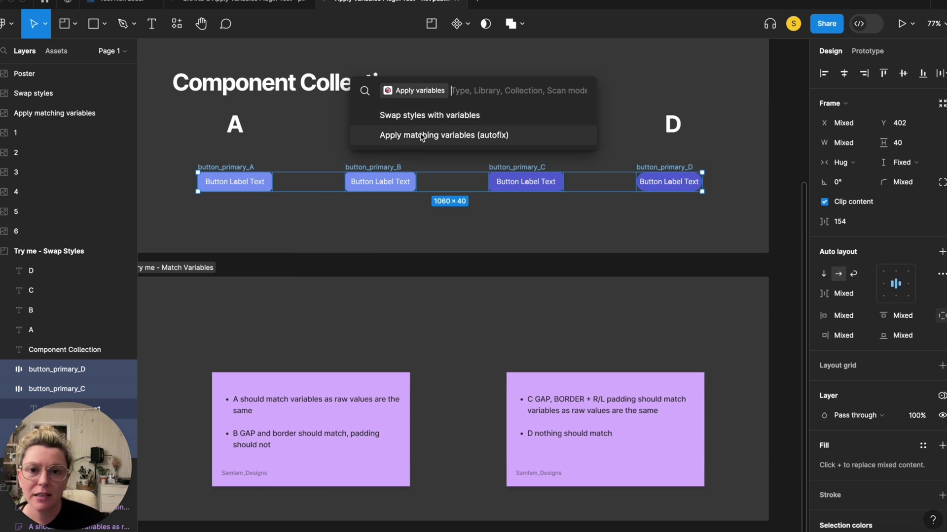
pyautogui.click(465, 137)
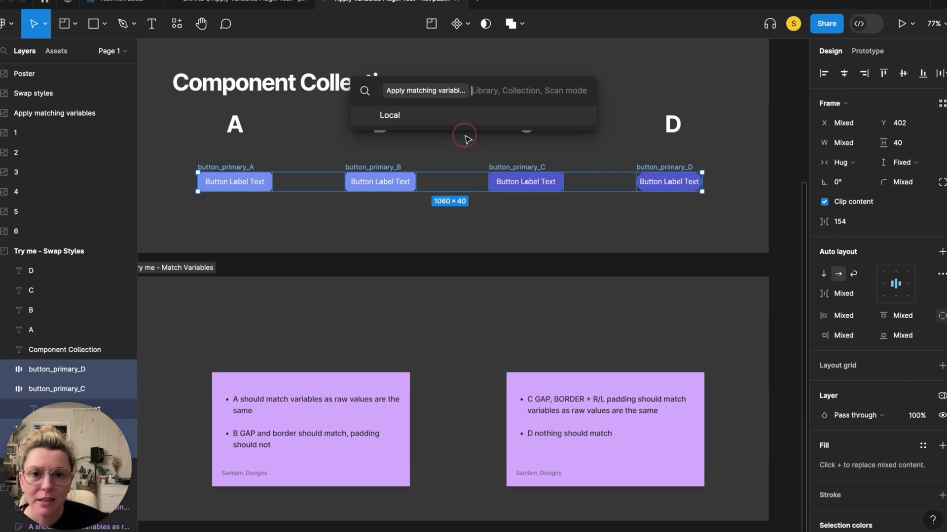
pyautogui.click(392, 118)
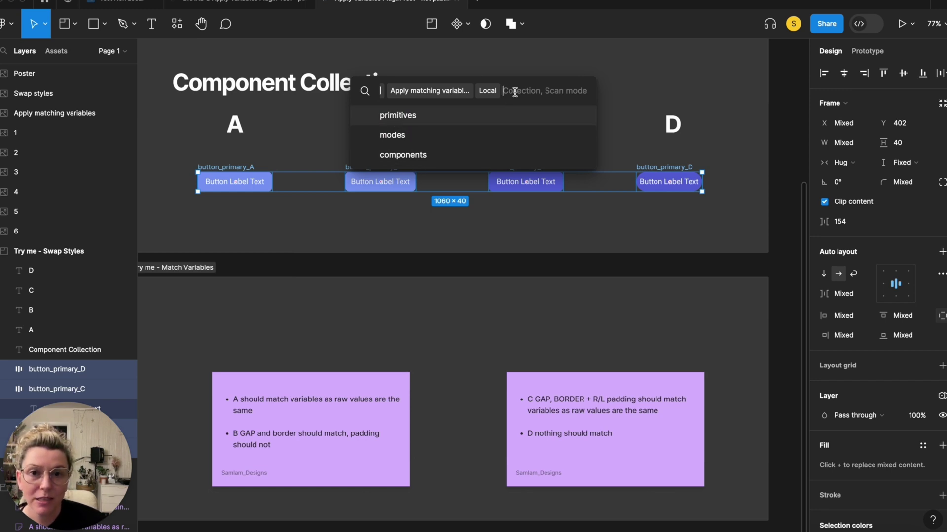
pyautogui.click(427, 157)
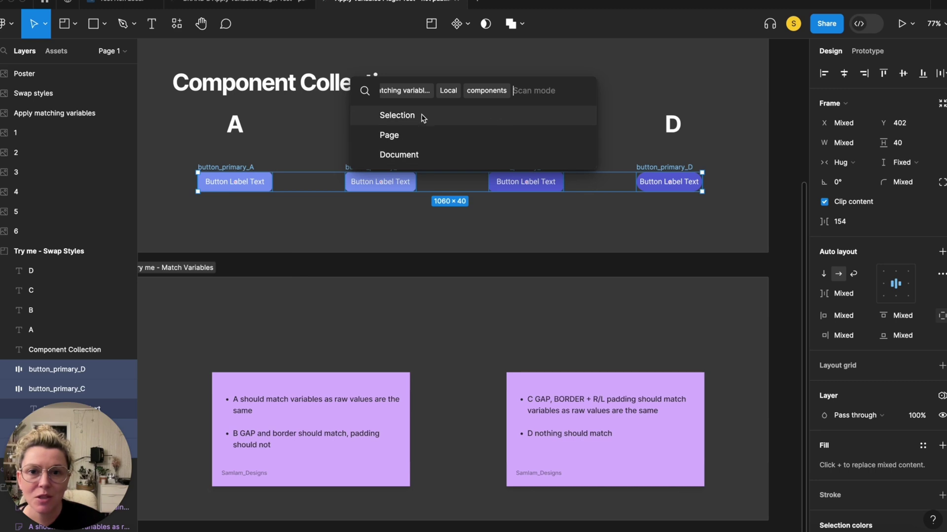
pyautogui.click(407, 116)
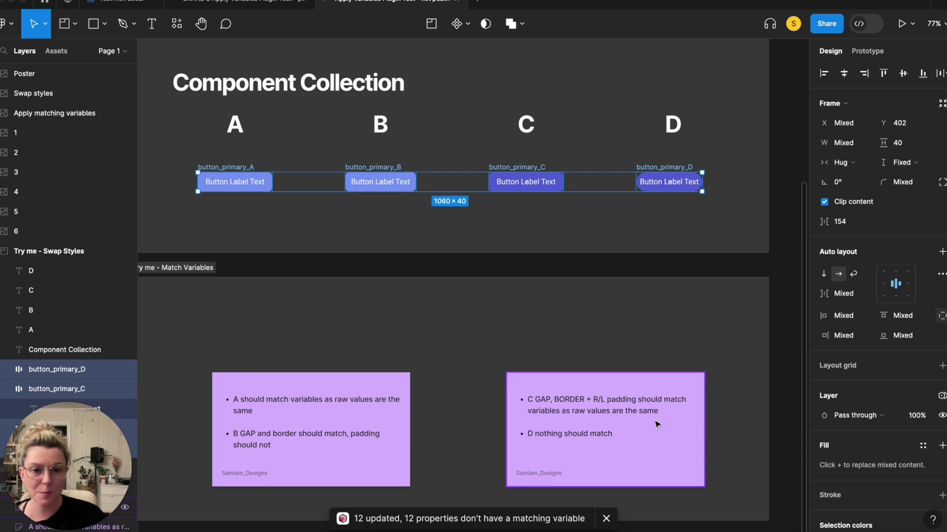
pyautogui.click(606, 518)
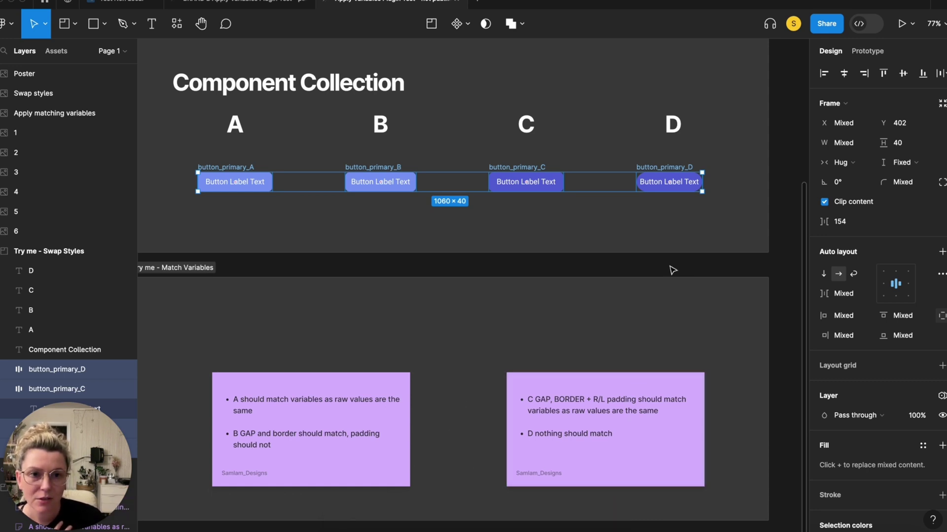
# - Review which corner radius, gap and padding properties are linked to variables on buttons D, C, B and A
pyautogui.click(581, 138)
pyautogui.click(667, 171)
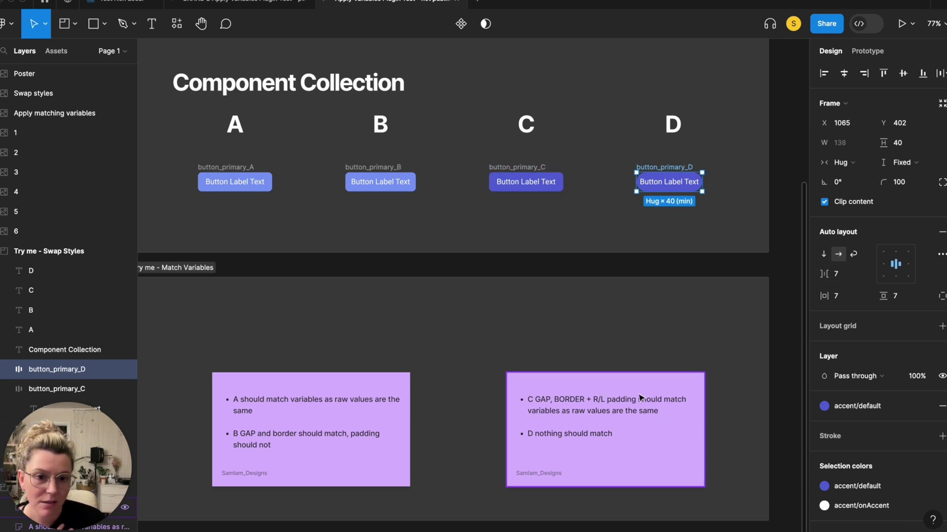
pyautogui.click(531, 178)
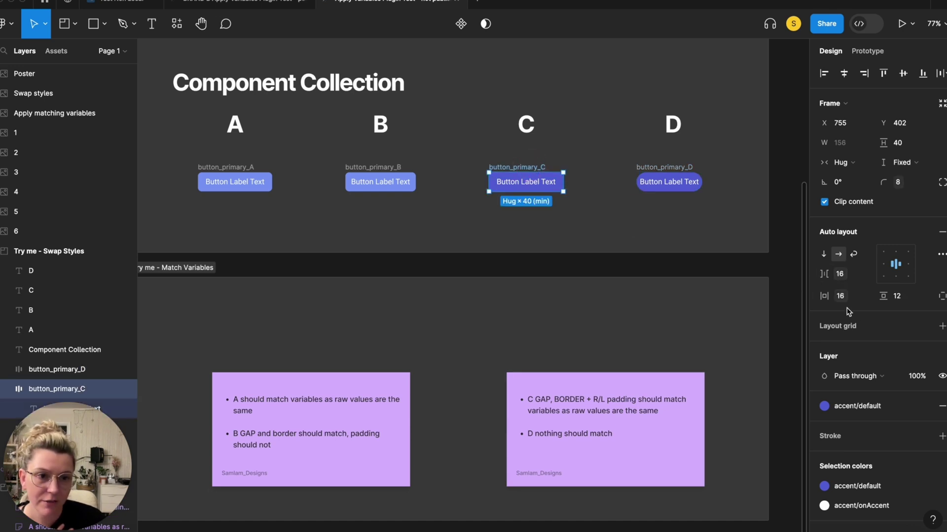
pyautogui.click(391, 171)
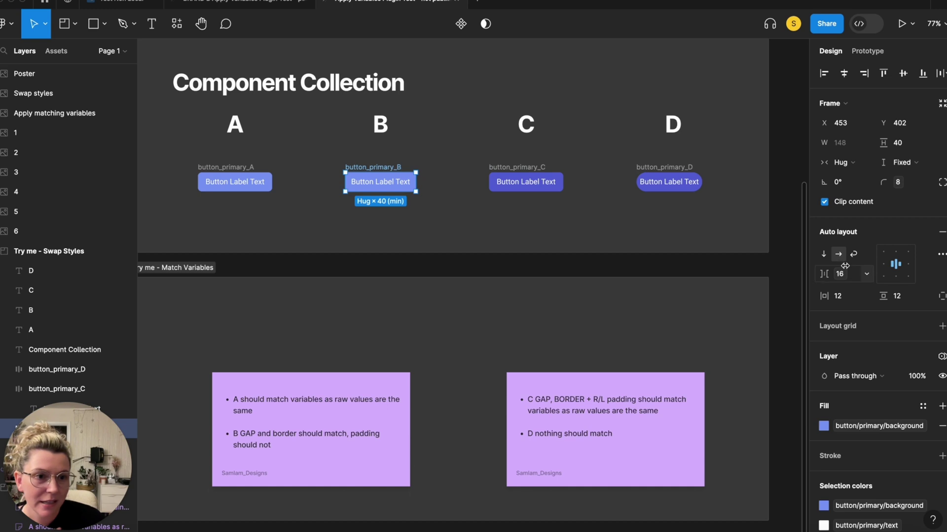
pyautogui.click(241, 168)
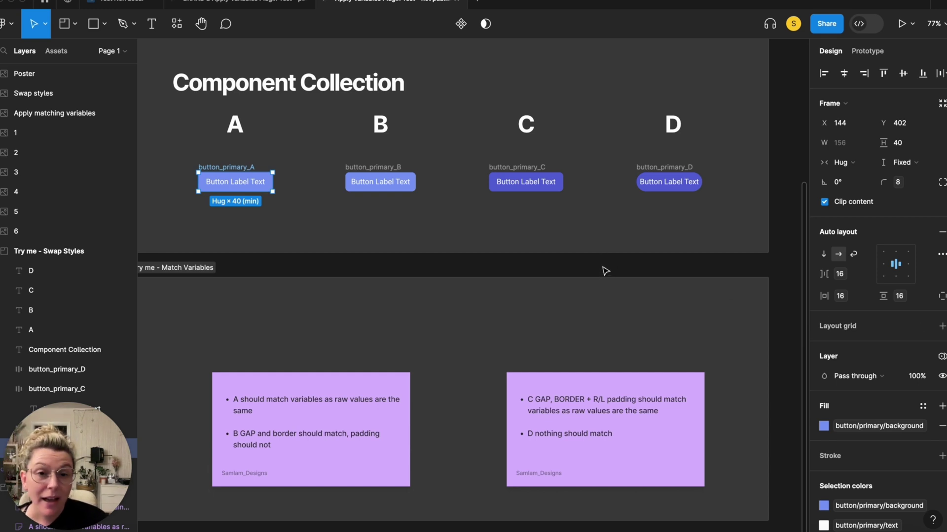
# - Review the button_dimension values in the components collection of local variables and close the collection
pyautogui.click(791, 183)
pyautogui.click(942, 129)
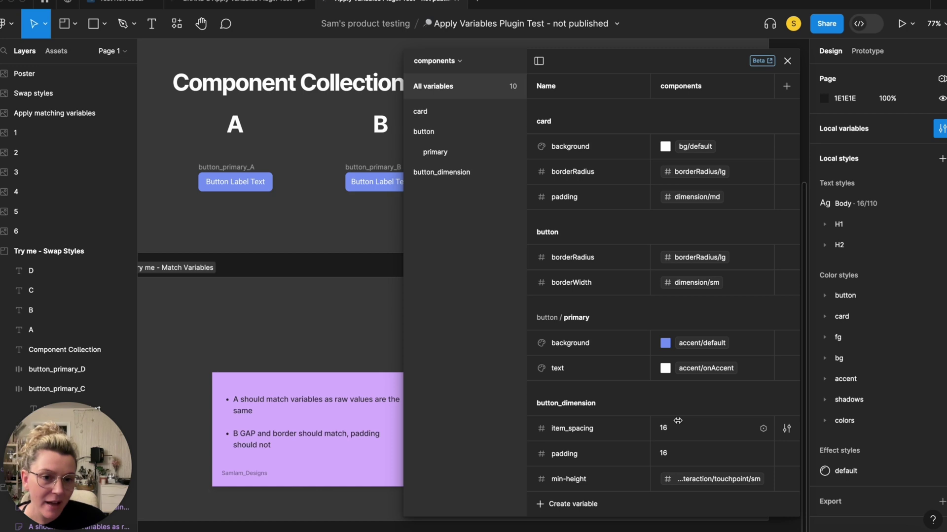
pyautogui.click(787, 60)
# - Check which variables are available for the auto layout gap of button_primary_A, keeping its current link
pyautogui.click(244, 169)
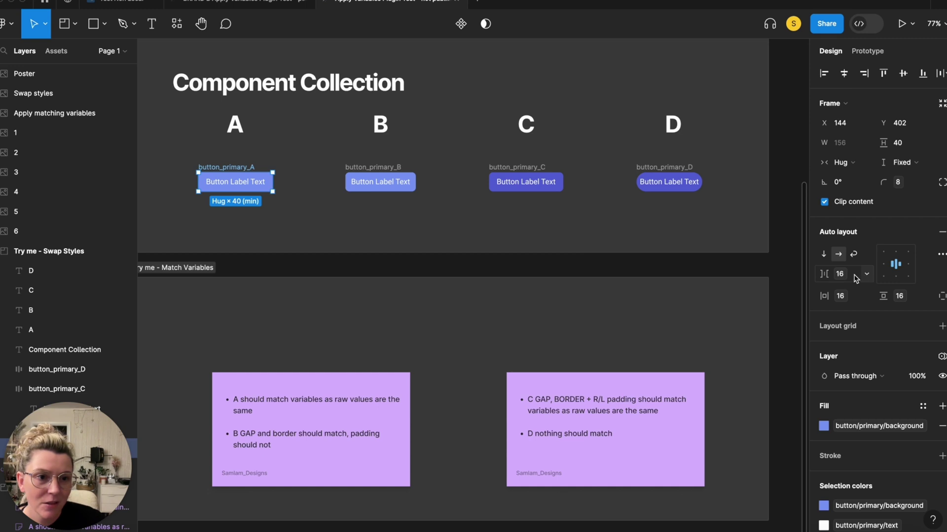
pyautogui.click(866, 275)
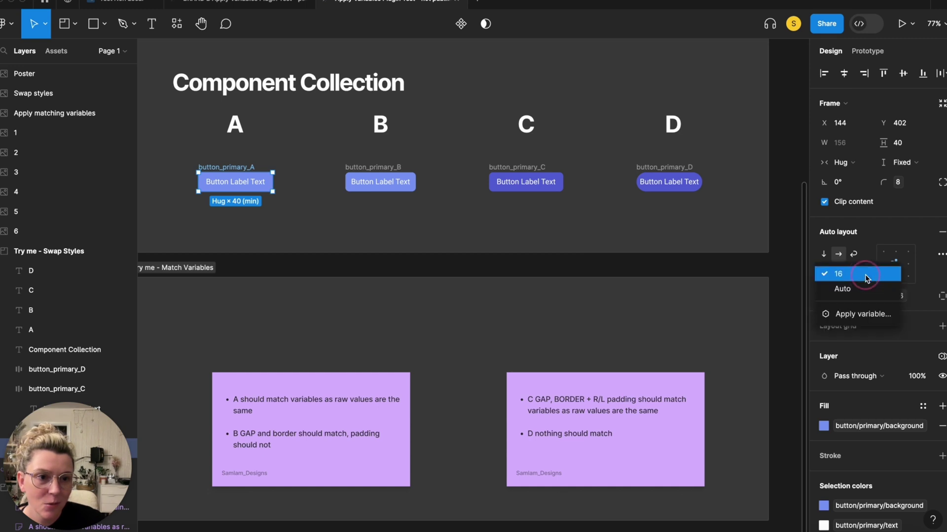
pyautogui.click(861, 315)
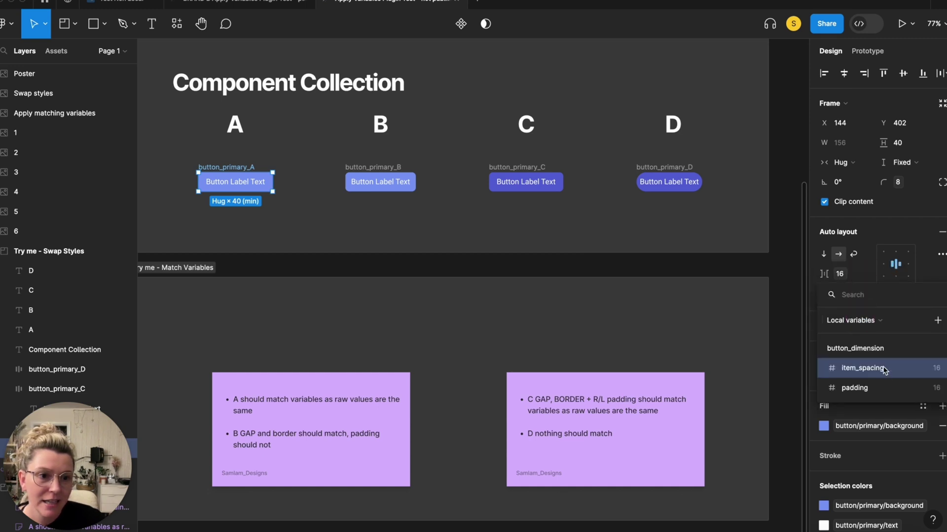
pyautogui.click(864, 275)
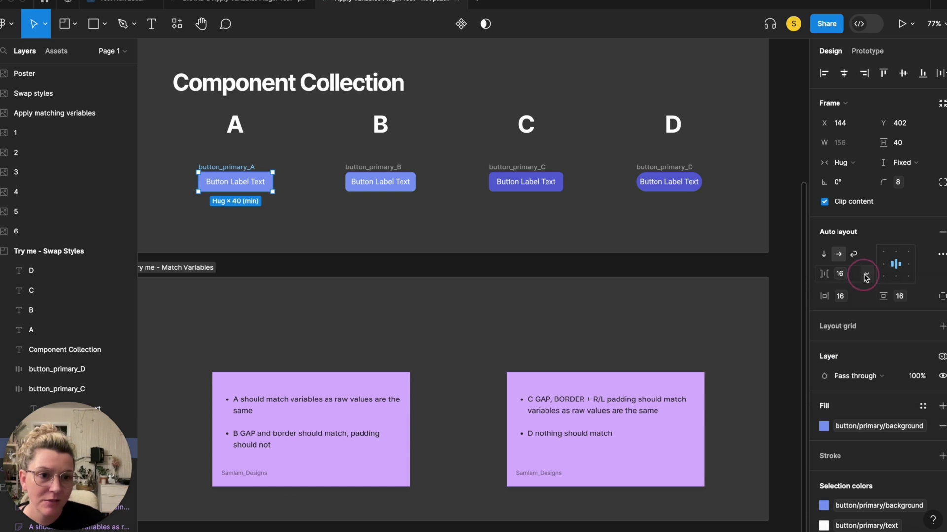
# - Check which variables are available for the horizontal and vertical padding of button_primary_A, keep the current links and deselect the button
pyautogui.click(866, 297)
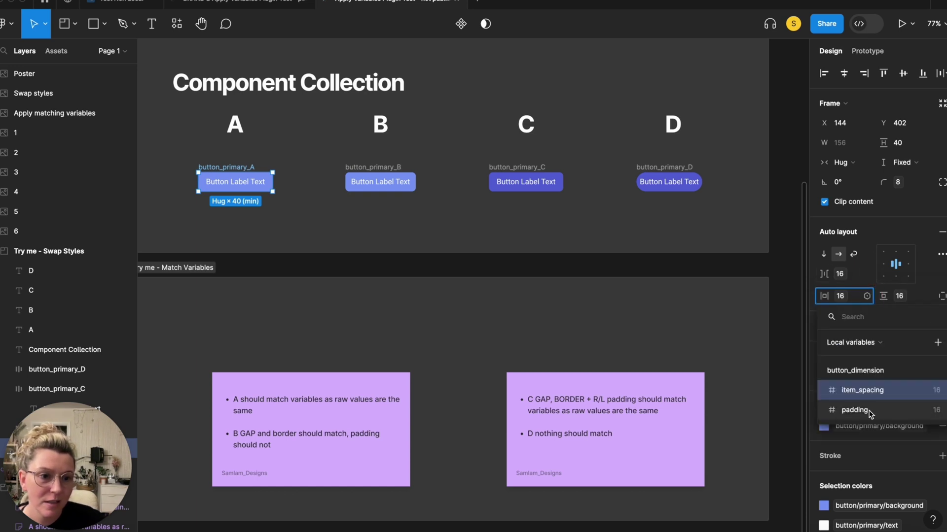
pyautogui.press('Escape')
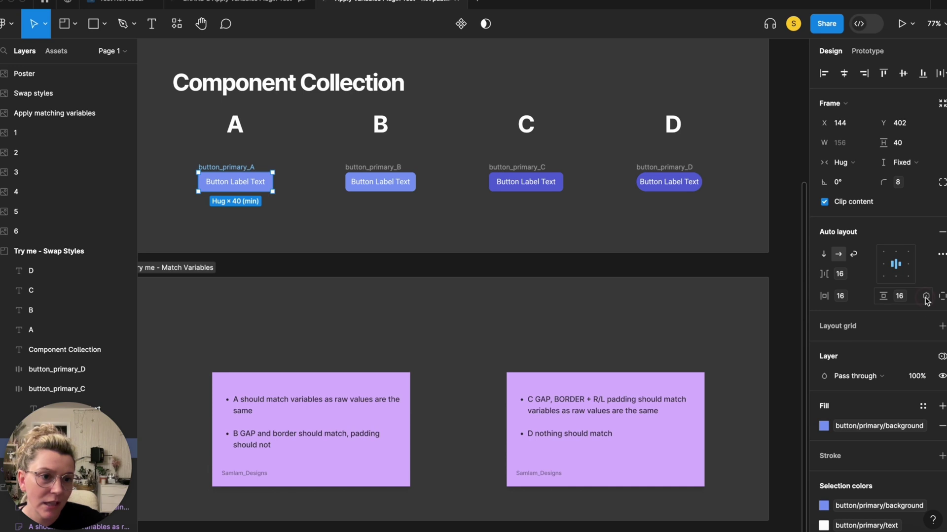
pyautogui.click(926, 295)
pyautogui.press('Escape')
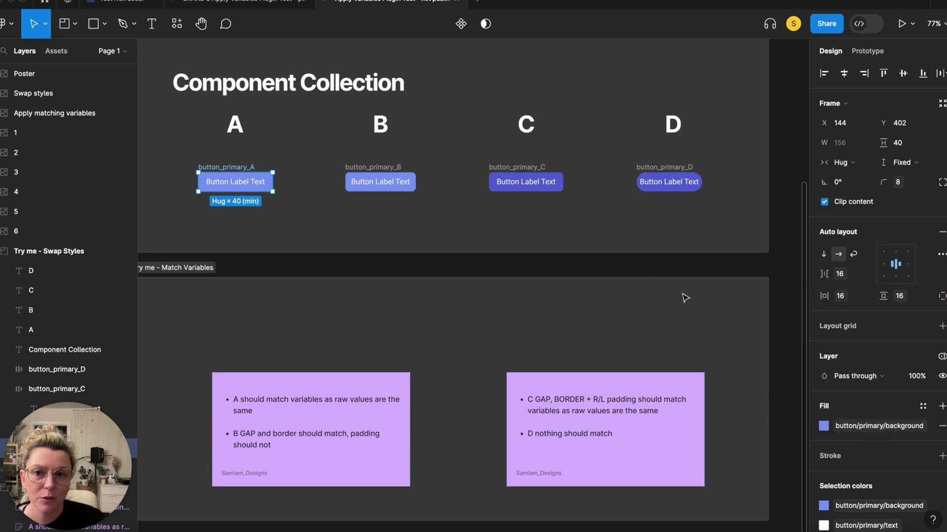
pyautogui.hscroll(-3, 473, 237)
pyautogui.click(470, 237)
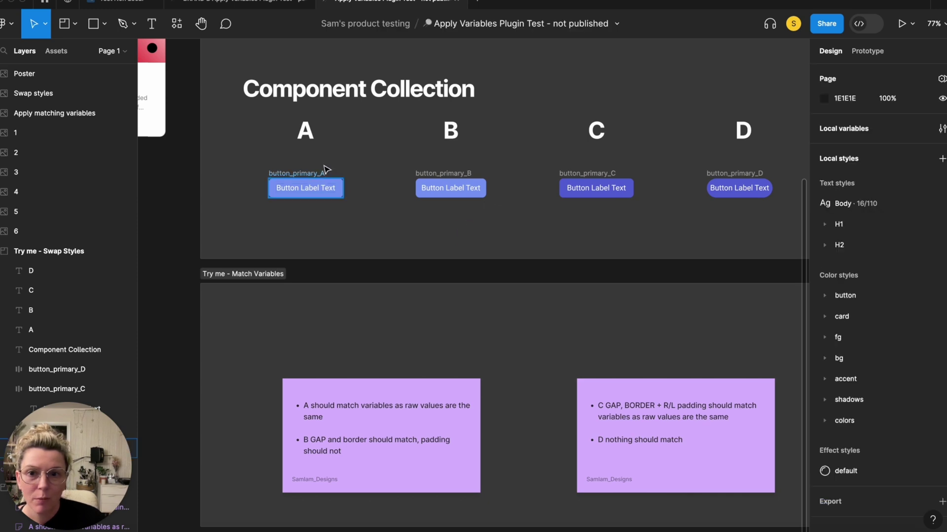
pyautogui.scroll(-5, 391, 185)
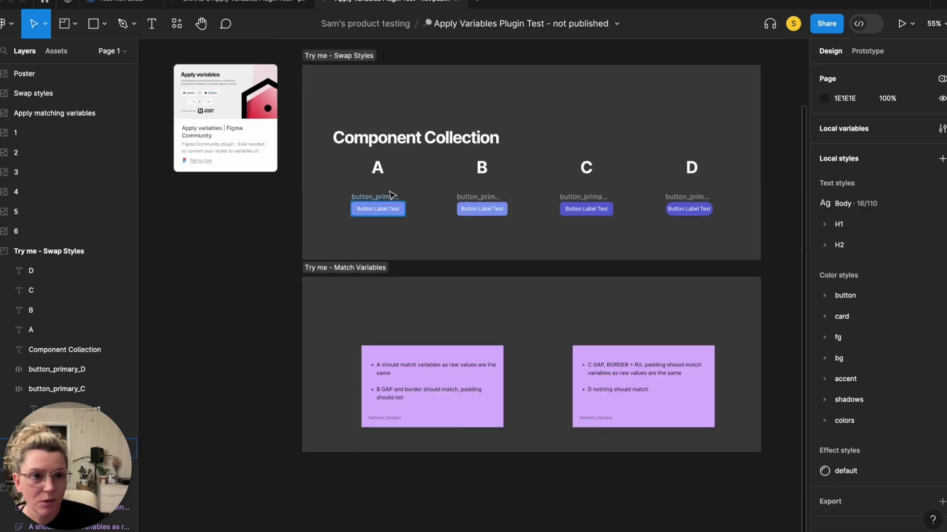
pyautogui.scroll(5, 391, 194)
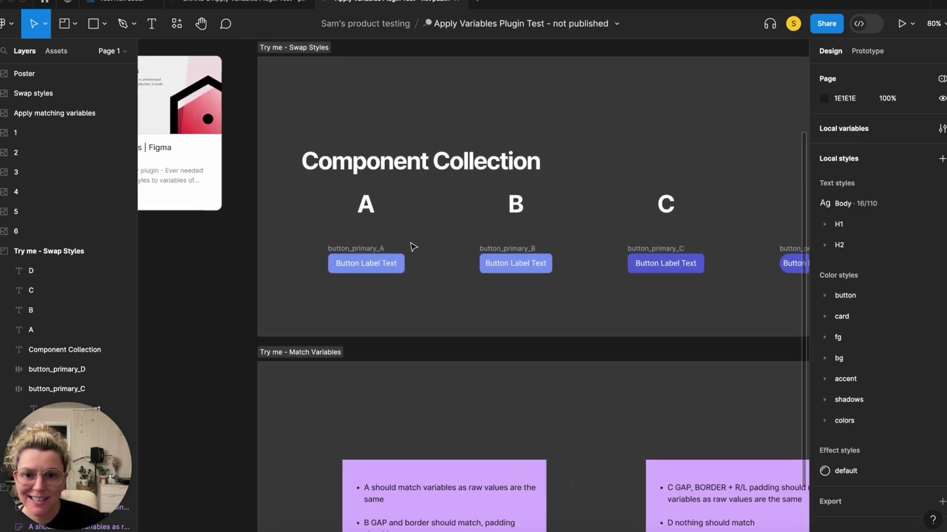
pyautogui.click(427, 240)
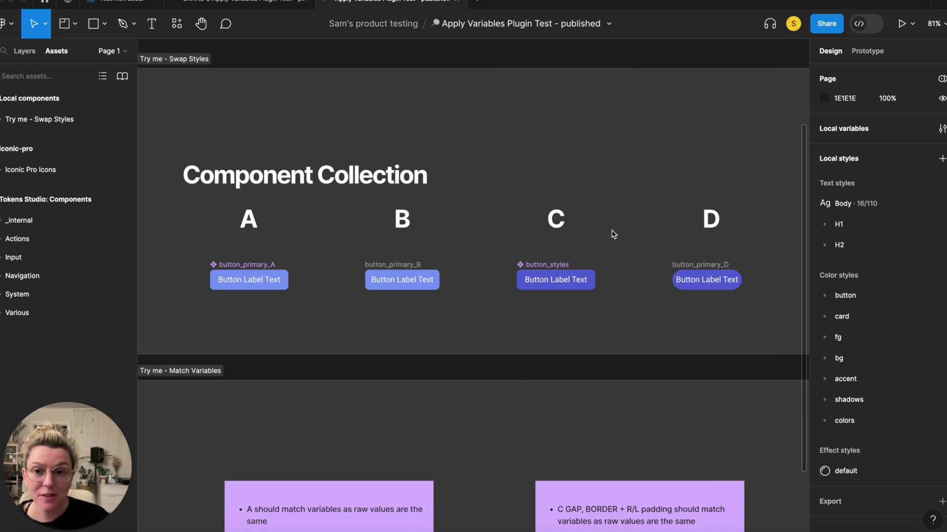
# - Inspect the published button_primary_A and button_styles components, and review the libraries enabled in the Test Non Local file
pyautogui.click(260, 265)
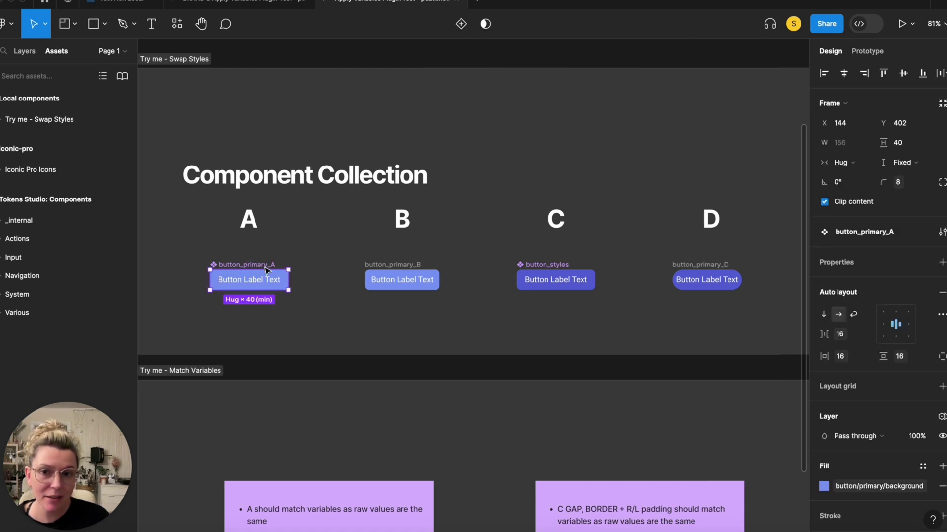
pyautogui.click(551, 269)
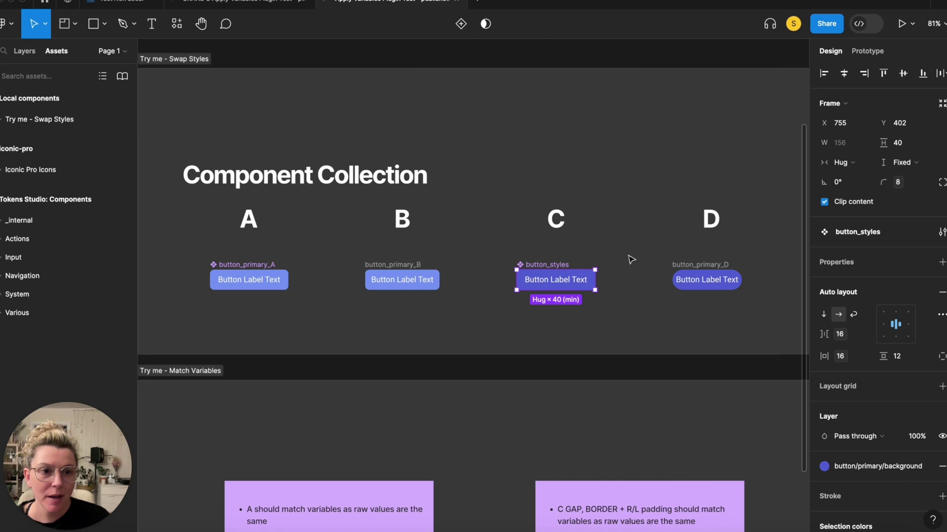
pyautogui.click(134, 2)
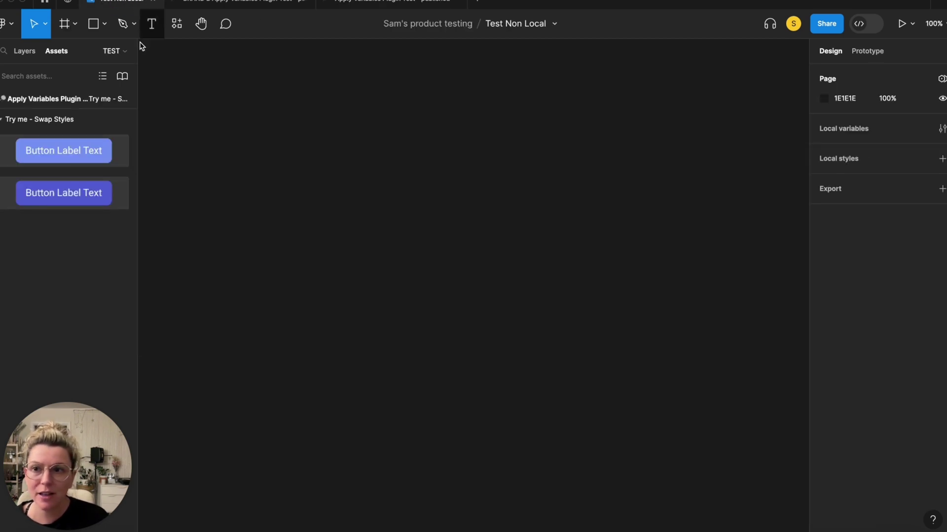
pyautogui.click(123, 78)
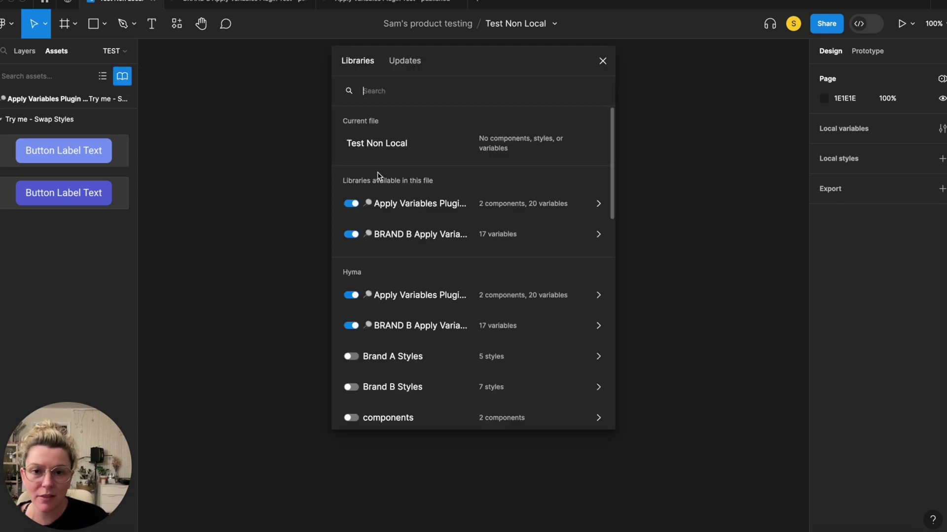
pyautogui.click(603, 61)
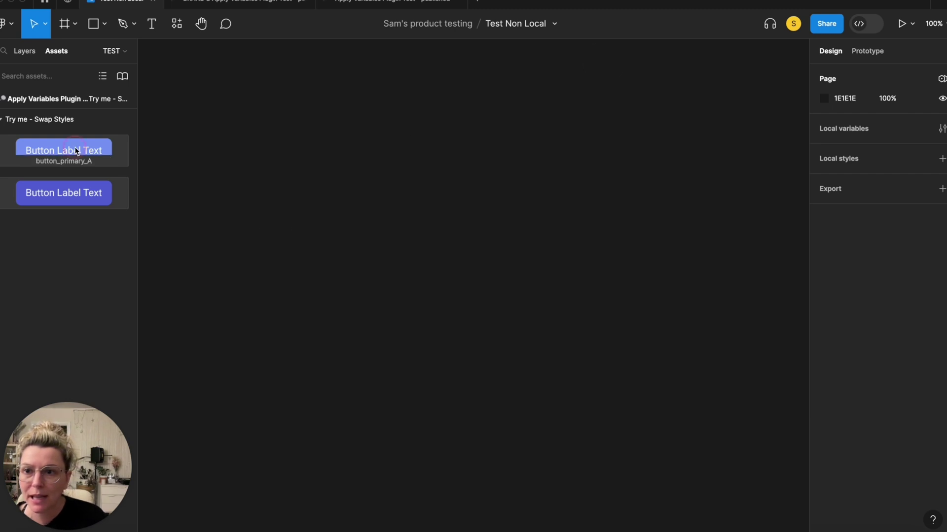
# - Place instances of the library components button_primary_A and button_styles beside each other on the canvas and show the layers list
pyautogui.moveTo(76, 151); pyautogui.dragTo(318, 127)
pyautogui.moveTo(74, 219); pyautogui.dragTo(317, 197)
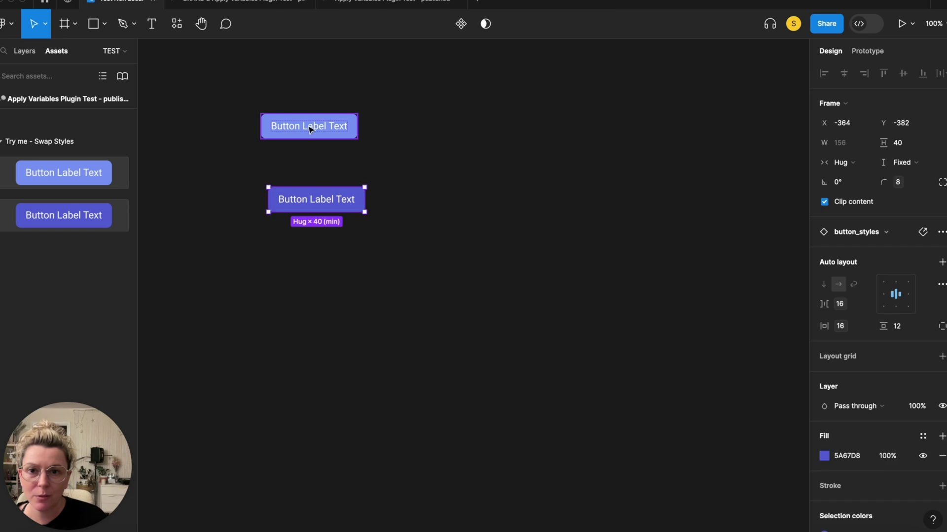
pyautogui.moveTo(310, 129); pyautogui.dragTo(185, 197)
pyautogui.click(27, 52)
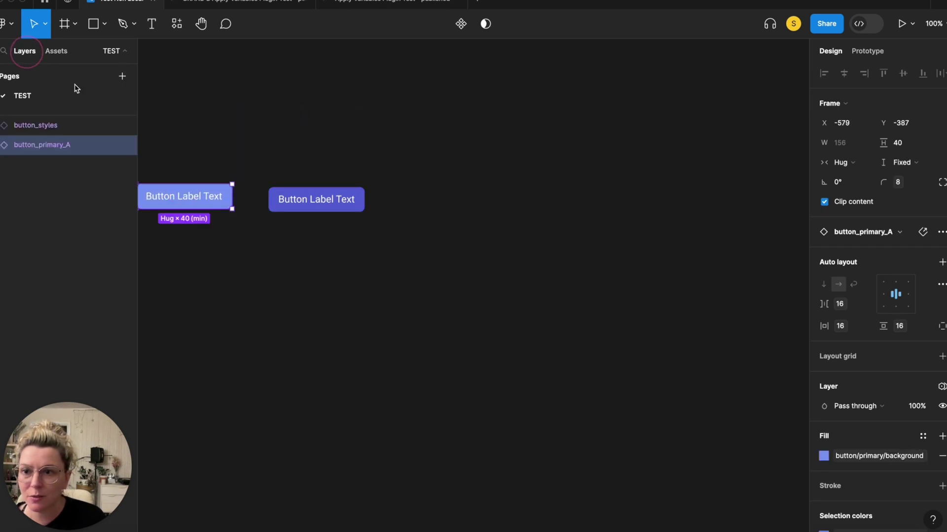
# - Spread the button_primary_A and button_styles instances farther apart horizontally on the canvas
pyautogui.click(303, 198)
pyautogui.moveTo(331, 209); pyautogui.dragTo(291, 206)
pyautogui.hscroll(-2, 376, 182)
pyautogui.hscroll(-6, 376, 183)
pyautogui.click(376, 141)
# - Assign the modes collection to the button_primary_A instance, set its mode to dark and deselect it
pyautogui.click(312, 186)
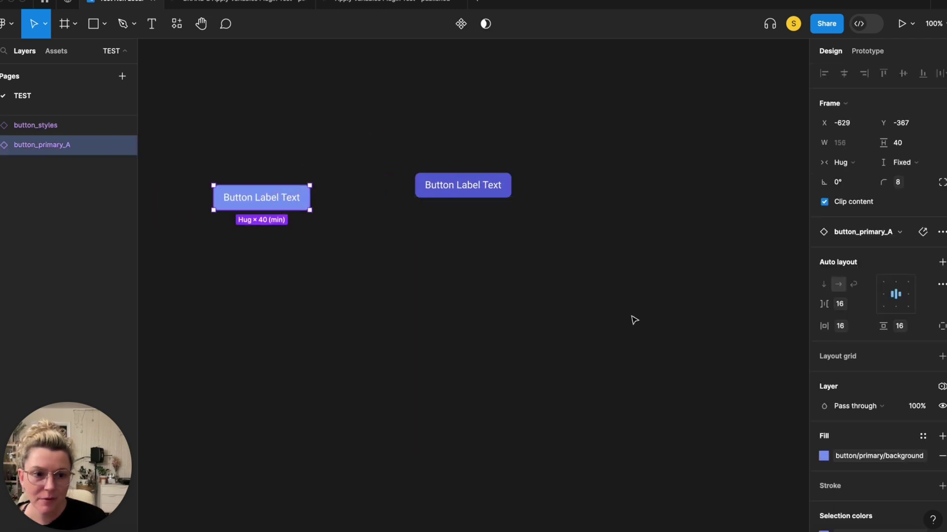
pyautogui.click(941, 388)
pyautogui.click(856, 427)
pyautogui.click(740, 455)
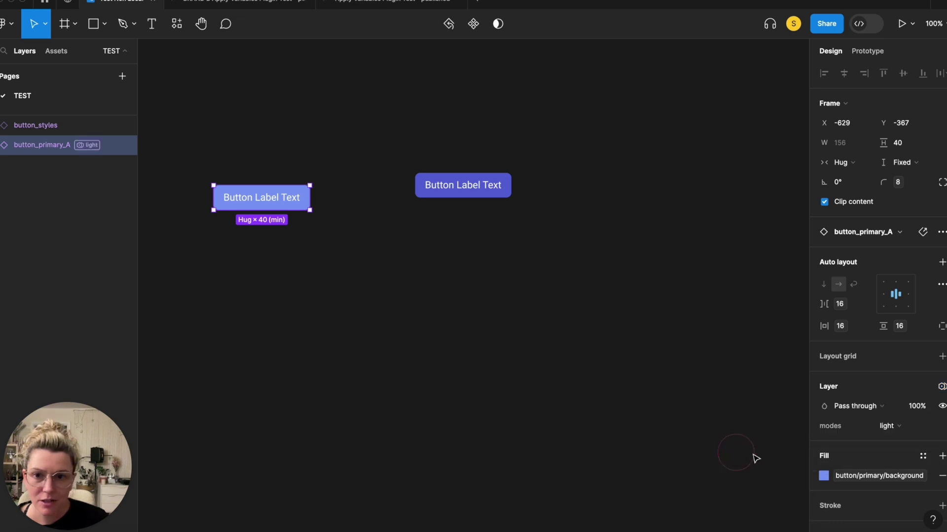
pyautogui.click(890, 427)
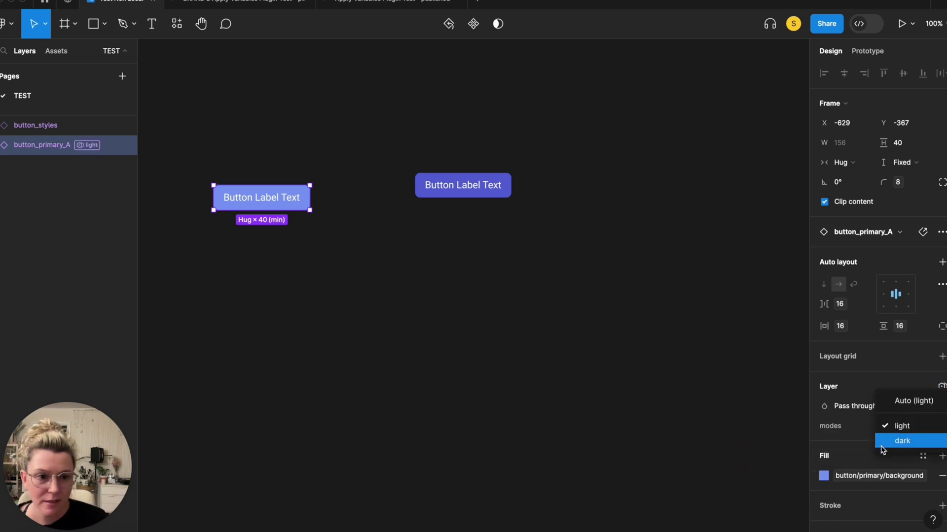
pyautogui.click(880, 446)
pyautogui.click(528, 242)
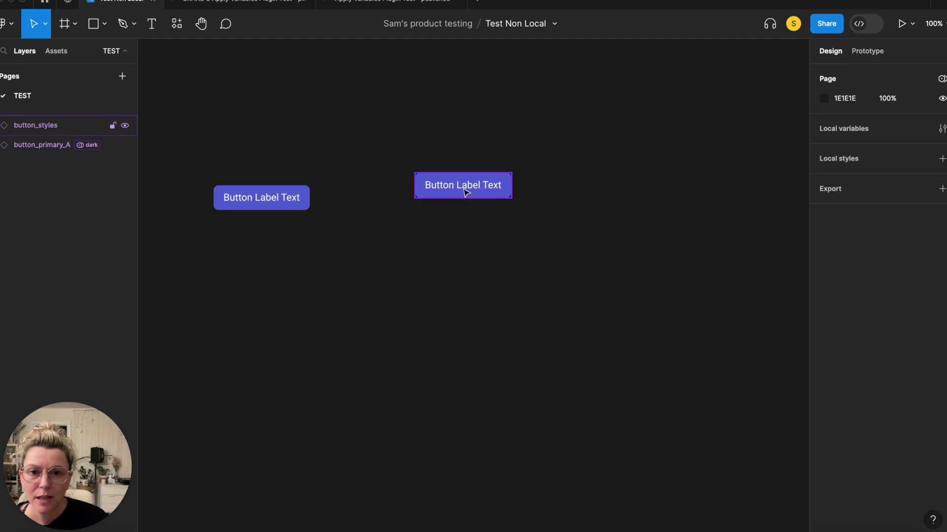
# - Move the button_styles instance to X -273, Y -367, level with button_primary_A, and review its fill and selection colors
pyautogui.moveTo(466, 192); pyautogui.dragTo(484, 198)
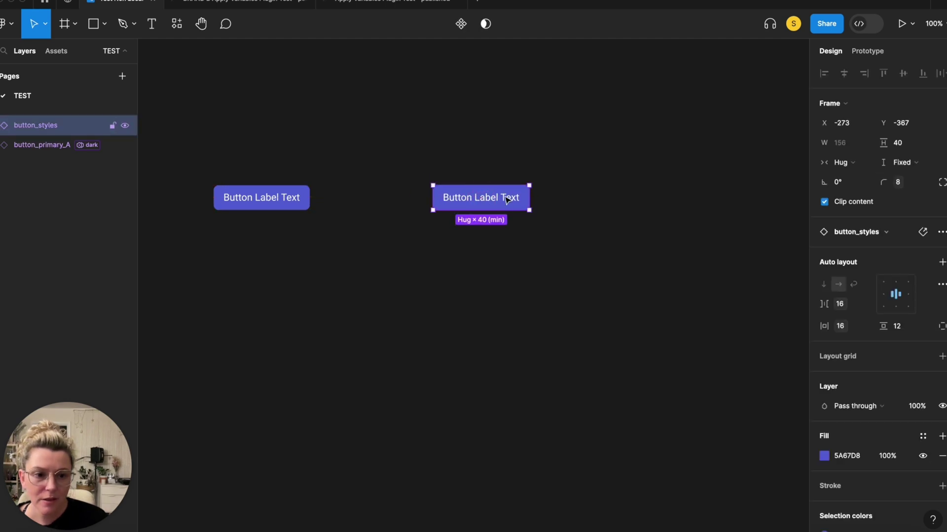
pyautogui.scroll(-3, 849, 476)
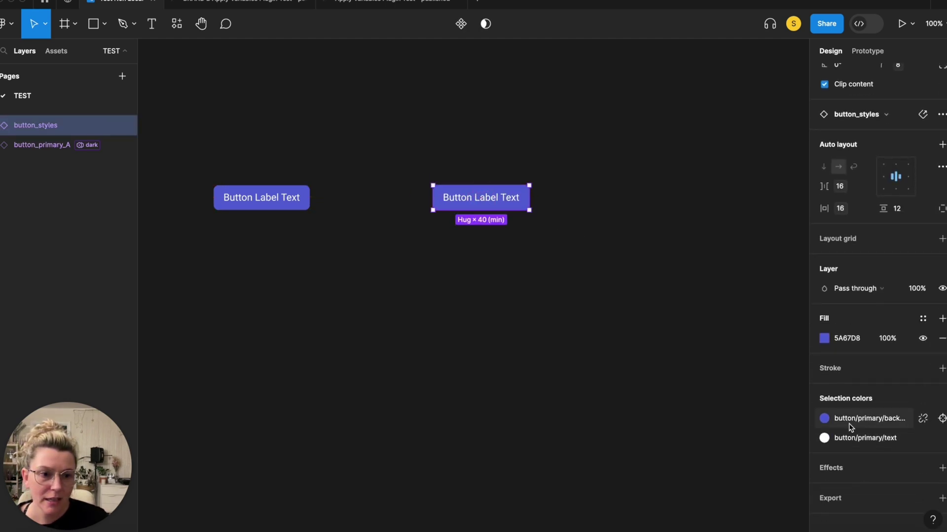
pyautogui.scroll(1, 590, 192)
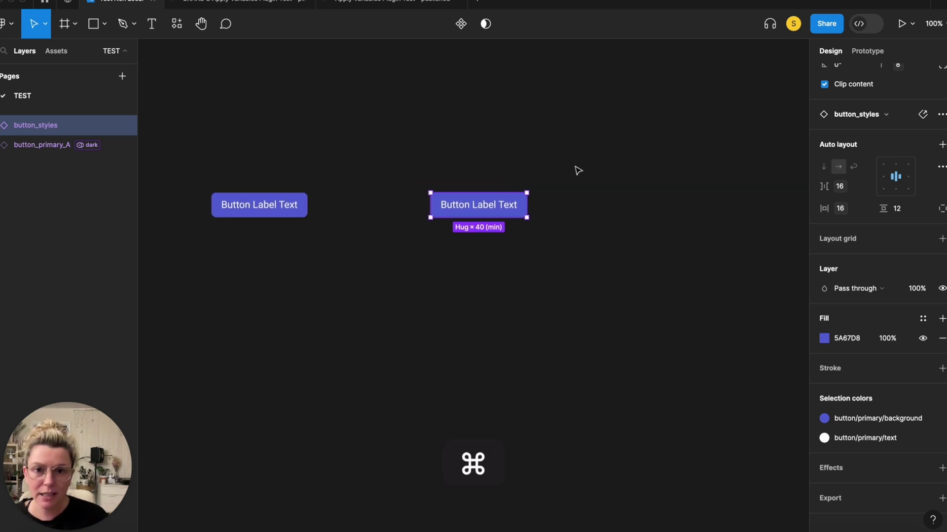
# - Run Apply variables' Swap styles with variables on the selected button_styles instance, using the BRAND B library's component collection, and deselect it
pyautogui.press('super+p')
pyautogui.write('appl')
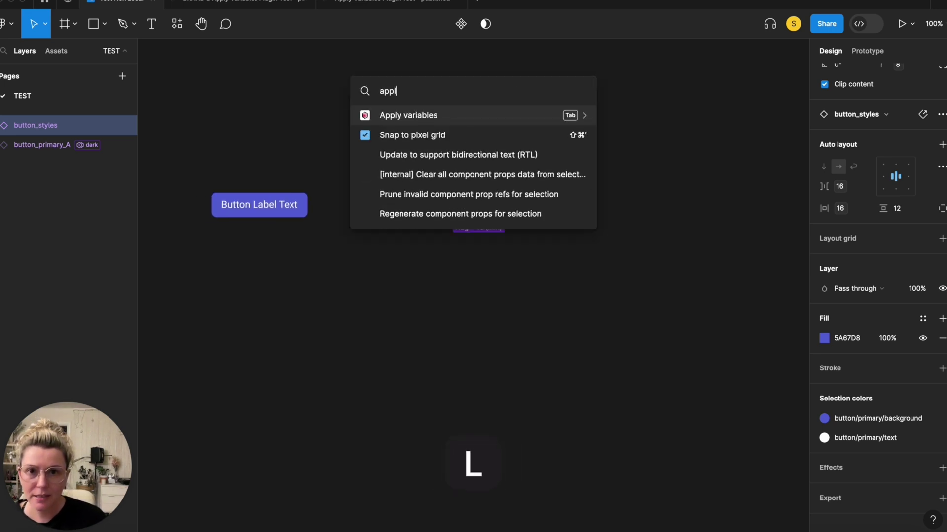
pyautogui.click(438, 119)
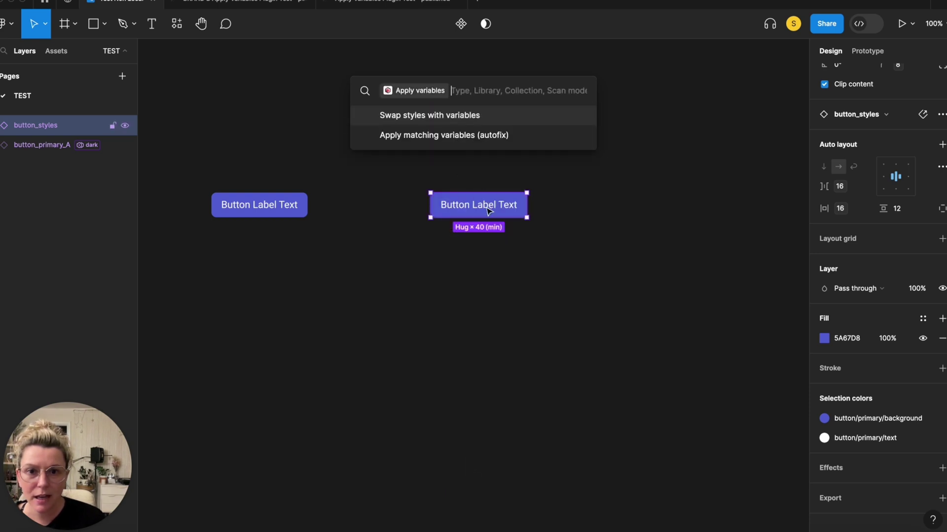
pyautogui.click(445, 117)
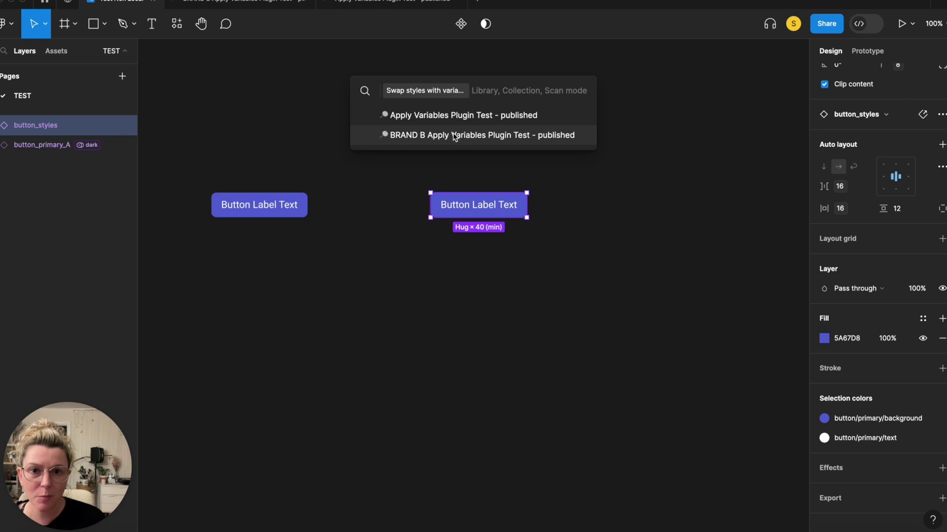
pyautogui.click(456, 135)
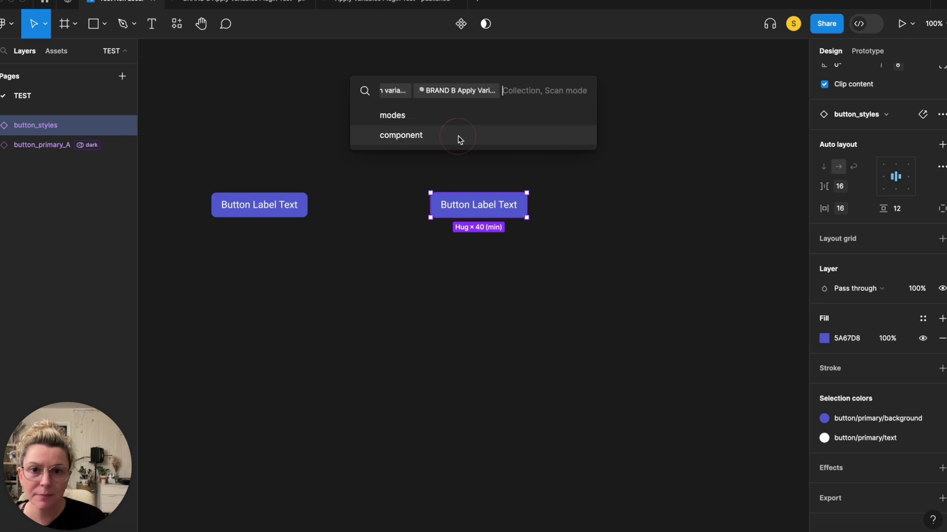
pyautogui.click(417, 137)
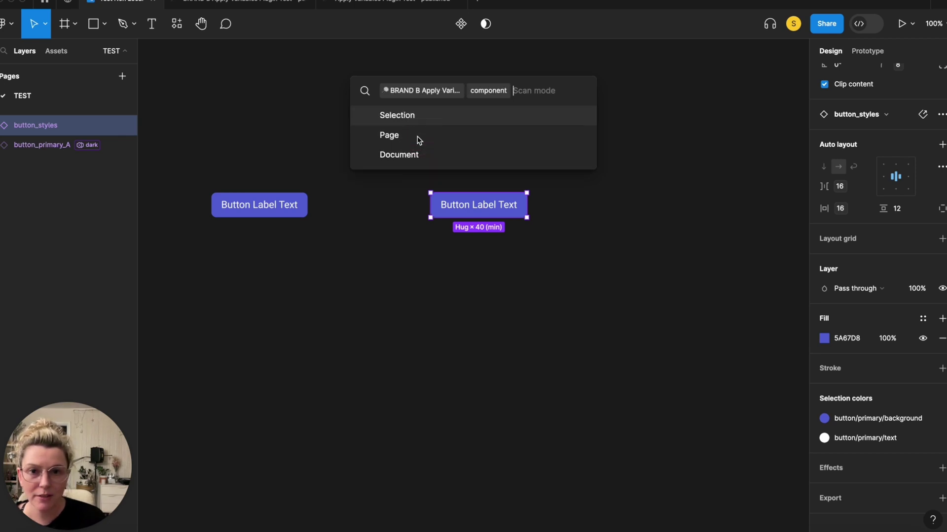
pyautogui.click(412, 117)
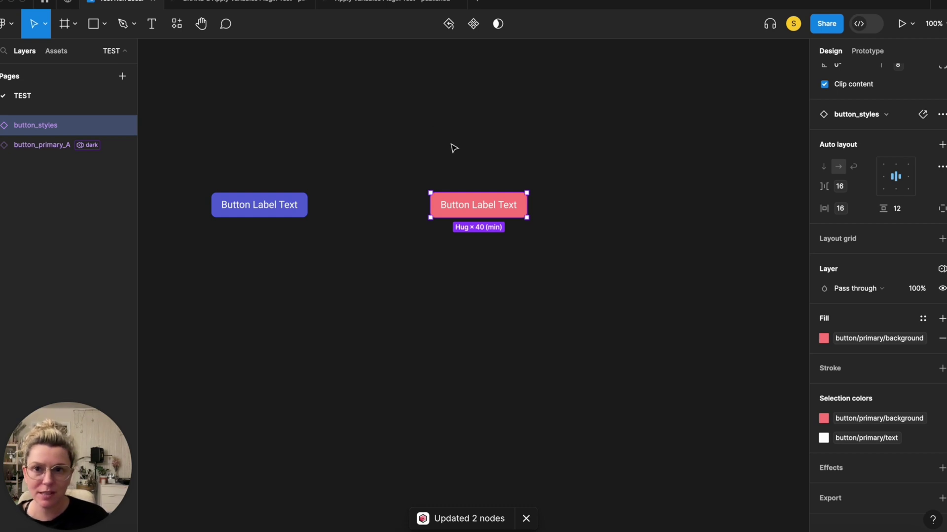
pyautogui.hscroll(-2, 460, 167)
pyautogui.click(444, 169)
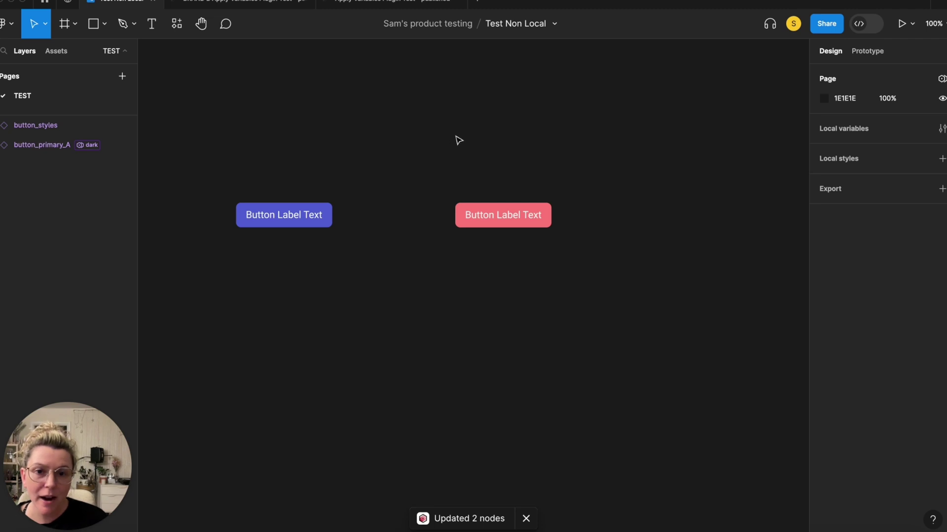
# - Compare the properties of the button_primary_A and button_styles instances, and return to the Apply variables plugin's Community page
pyautogui.scroll(-2, 448, 122)
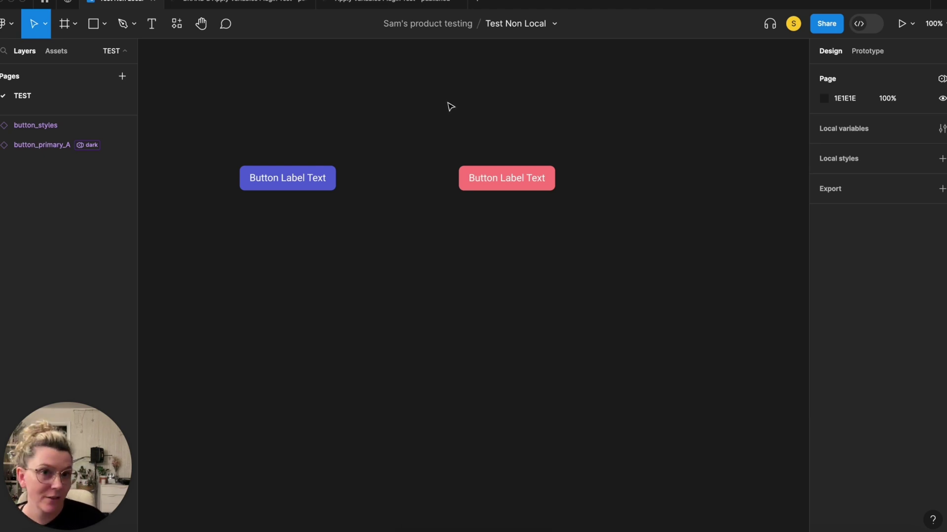
pyautogui.click(308, 178)
pyautogui.click(476, 176)
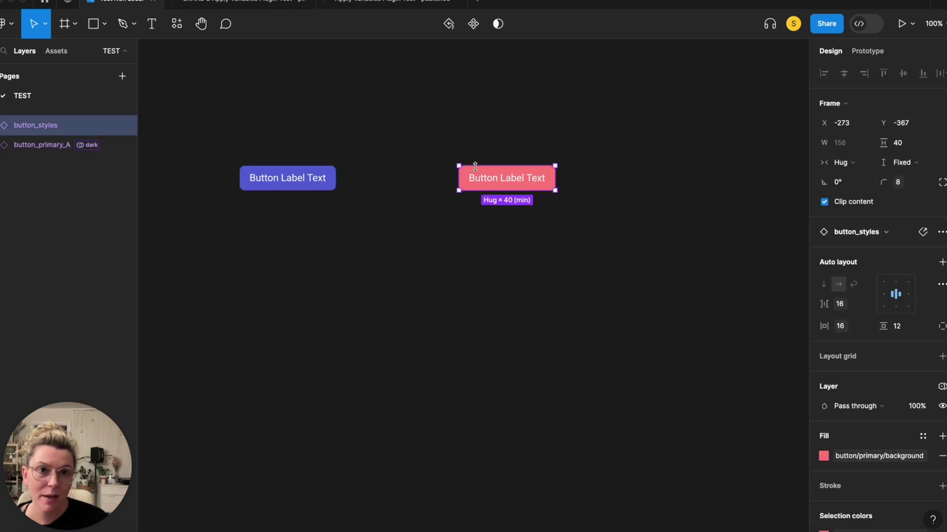
pyautogui.click(418, 174)
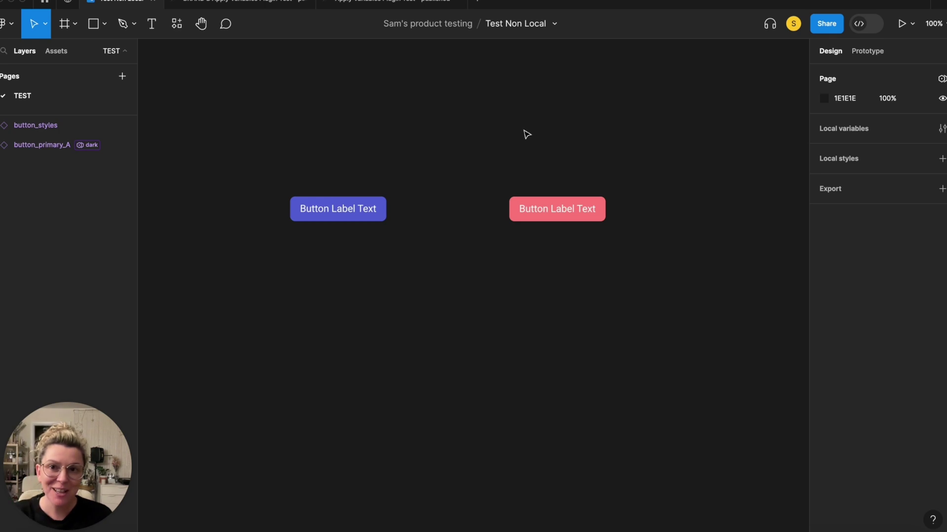
pyautogui.click(67, 2)
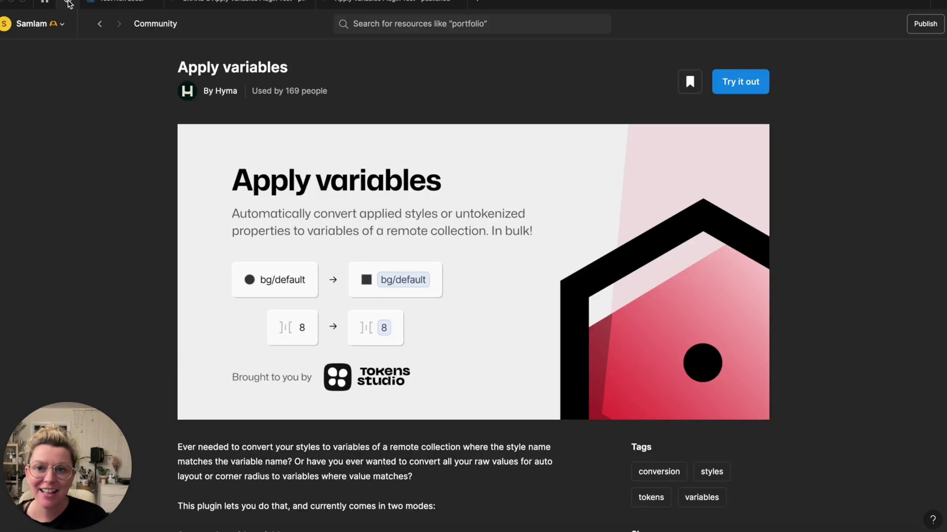